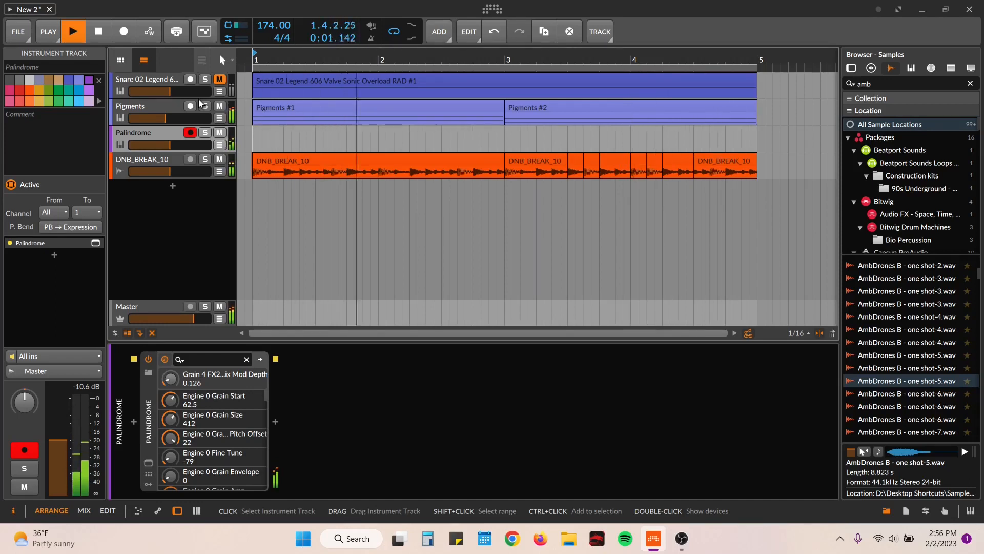
Step: Unmute the Snare 02 Legend 606 track and lower the pitch of its Sampler
click(220, 80)
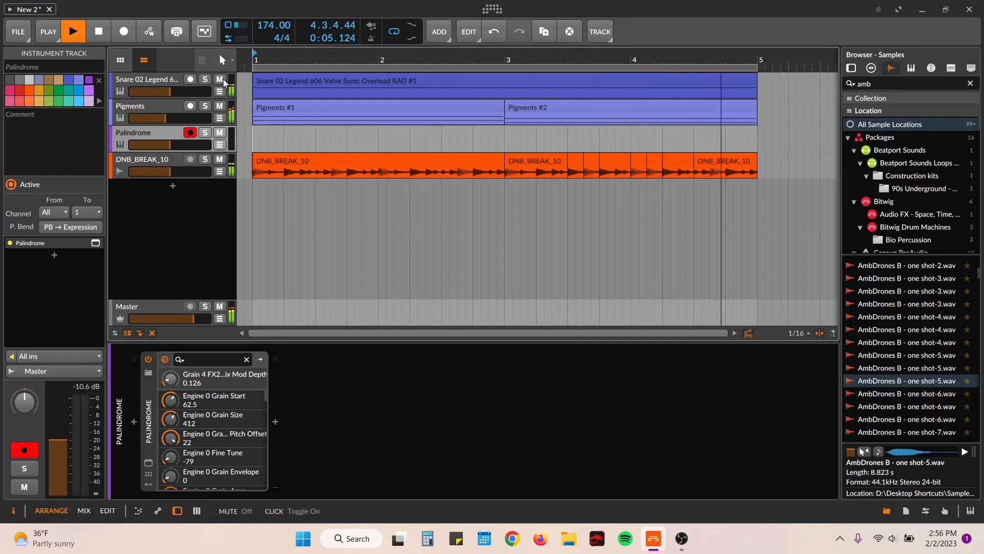
click(159, 80)
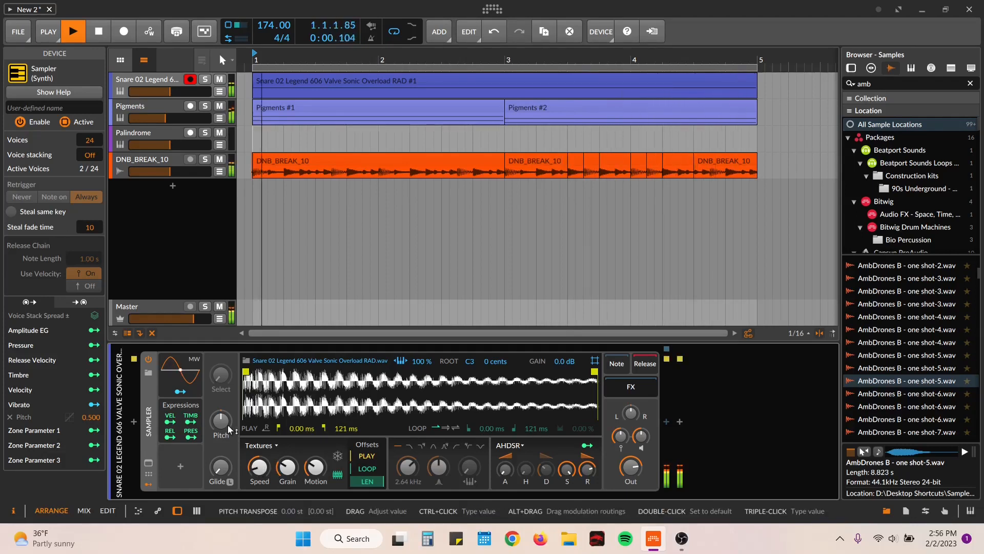
drag(224, 418, 224, 499)
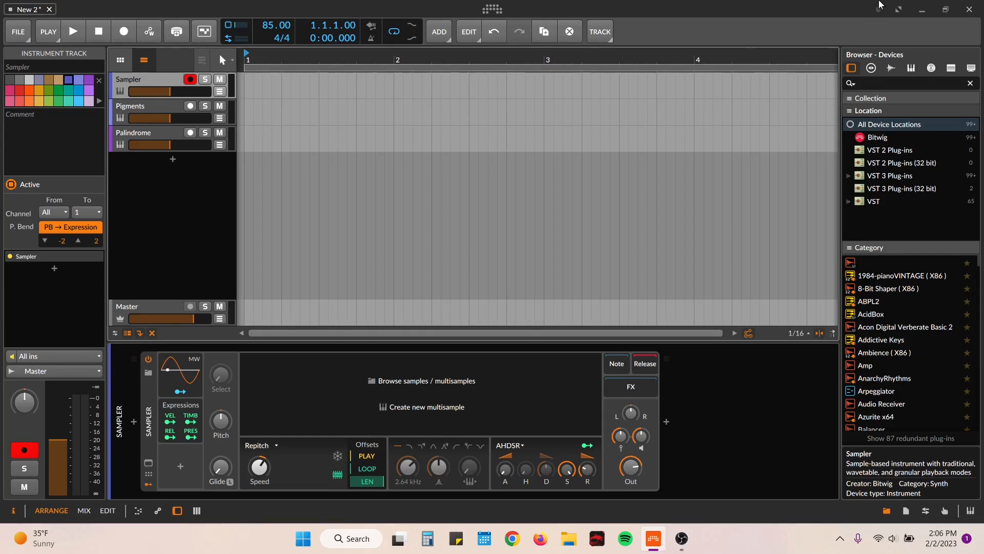
Step: Find breakfast.wav in the sample library, load its range from 1.2.1 to 1.2.3 into the Sampler, and delete the arranger clip
click(893, 81)
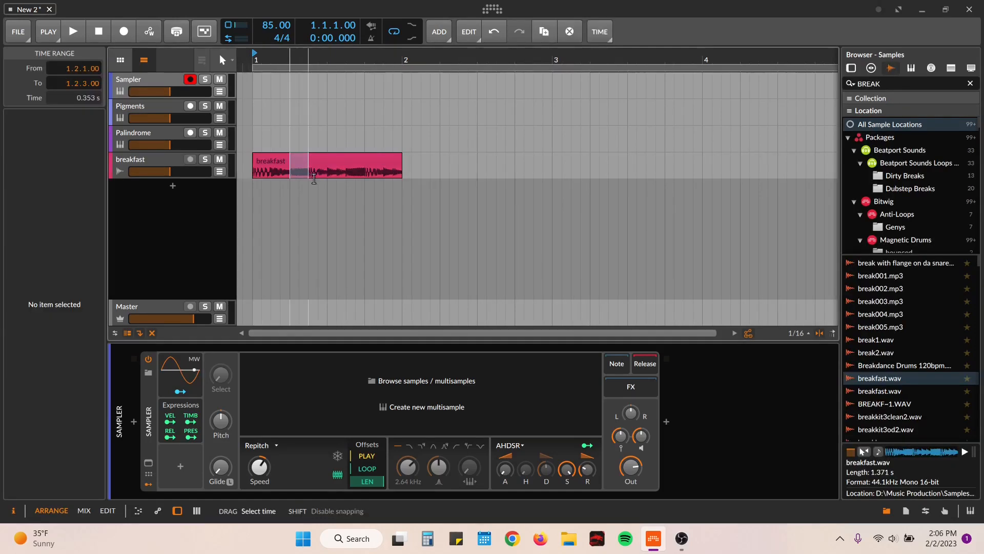
drag(318, 166, 321, 389)
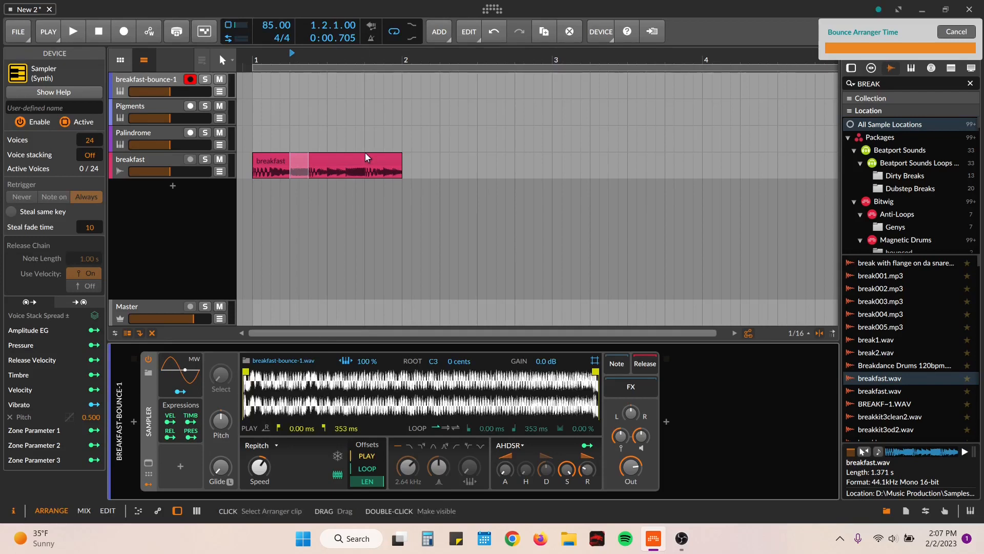
click(365, 154)
key(Delete)
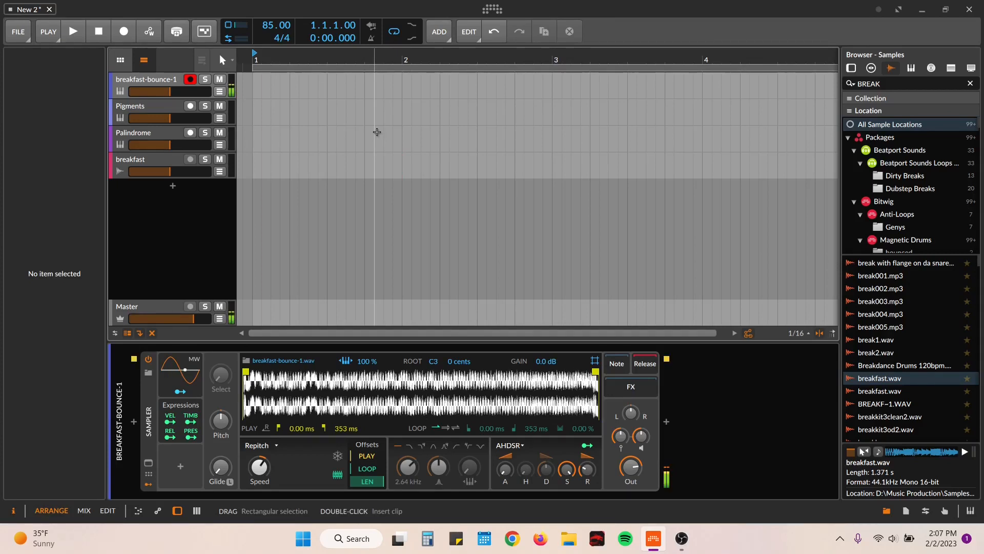
Step: Switch the Sampler's playback mode to Textures and adjust the grain size, trying values down to about 5.46 ms
click(261, 445)
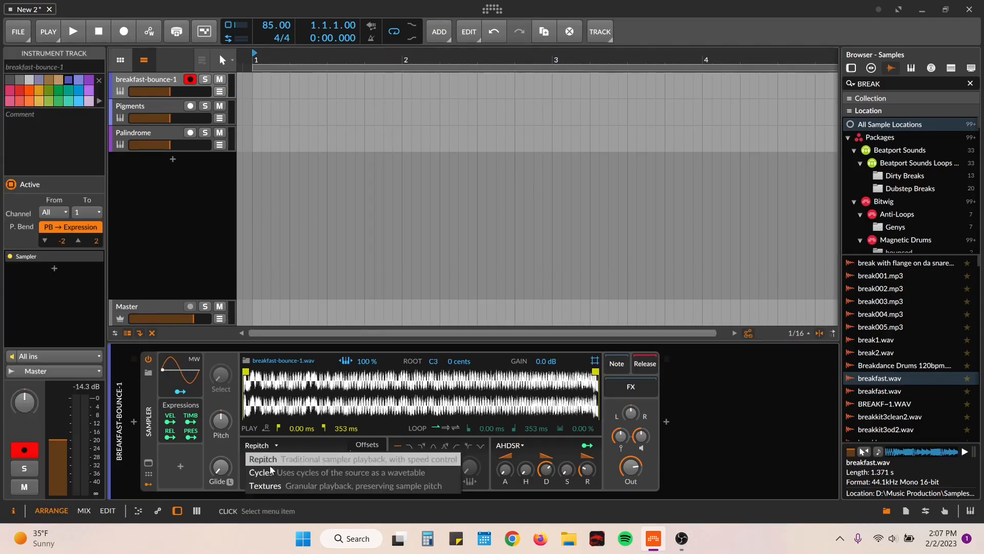
click(320, 488)
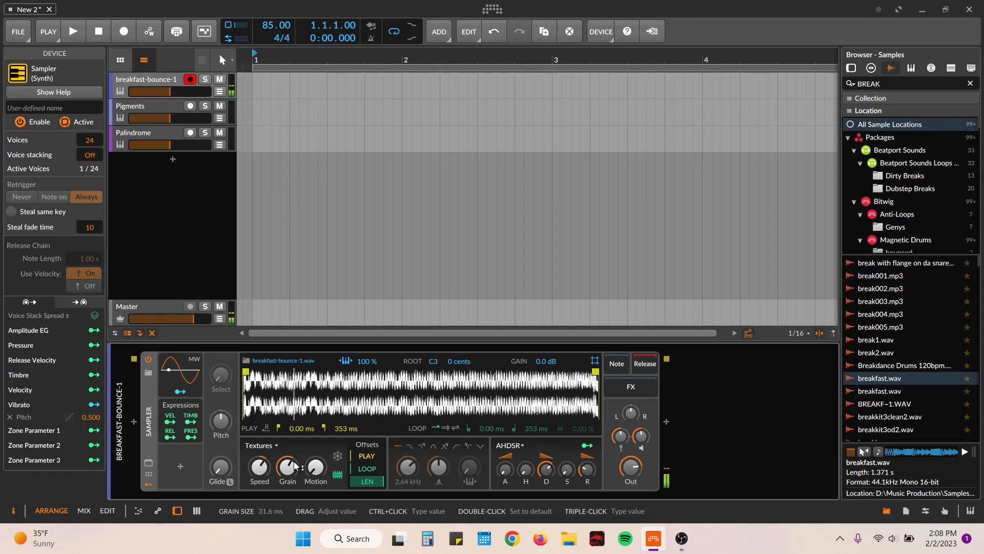
drag(295, 465, 288, 511)
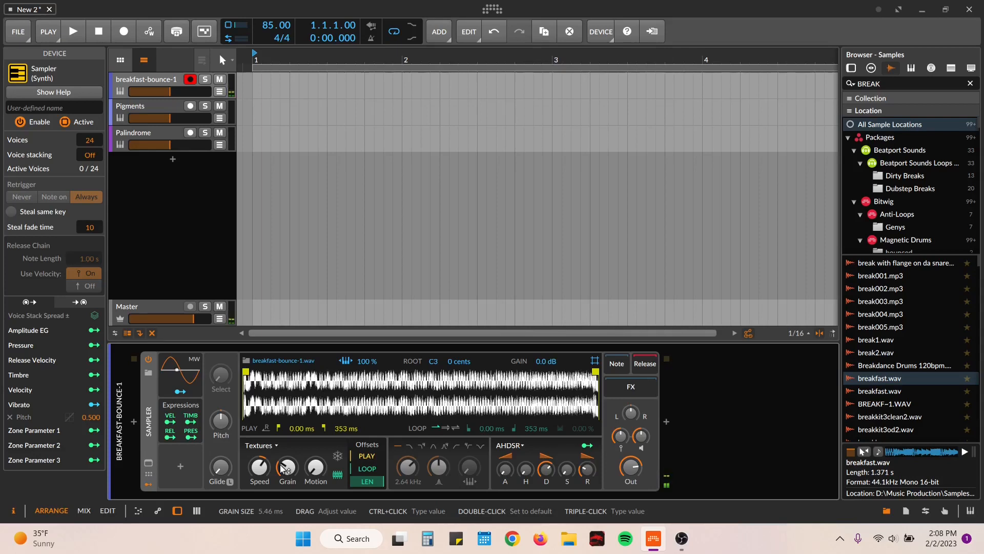
drag(281, 467, 282, 441)
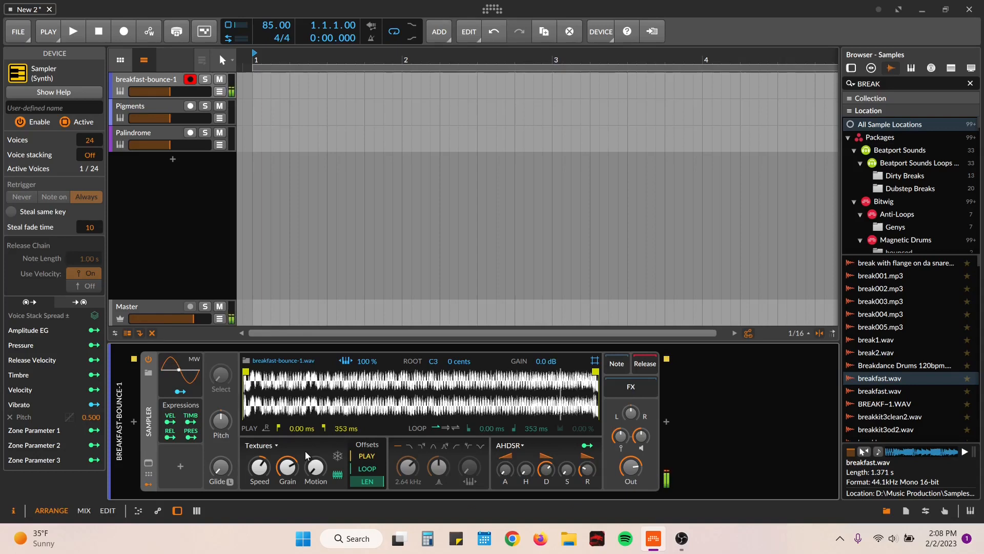
mouse_move(291, 468)
mouse_down()
mouse_move(291, 480)
mouse_move(281, 470)
mouse_up()
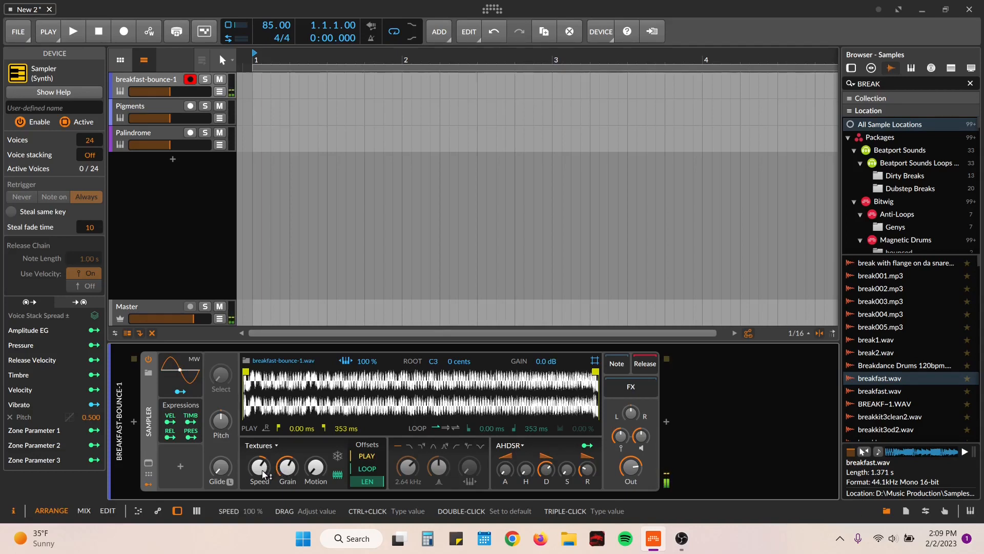
Step: Freeze the Sampler's playhead at a position of about 52.8 % and set the grain size to about 4.84 ms
drag(263, 472, 314, 461)
click(338, 456)
mouse_move(360, 455)
mouse_down()
mouse_move(360, 441)
mouse_move(366, 460)
mouse_up()
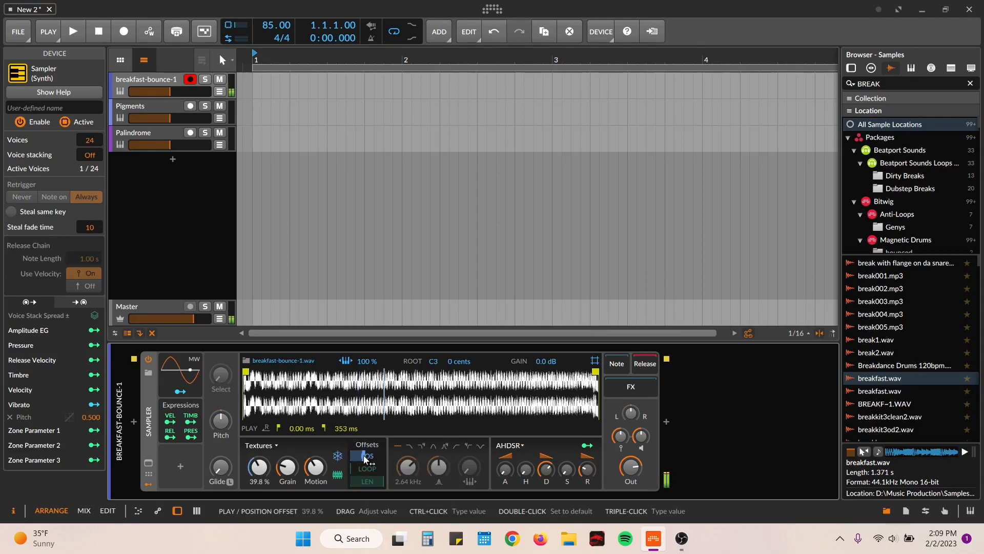
drag(363, 457, 368, 457)
mouse_move(287, 467)
mouse_down()
mouse_move(287, 446)
mouse_move(288, 477)
mouse_up()
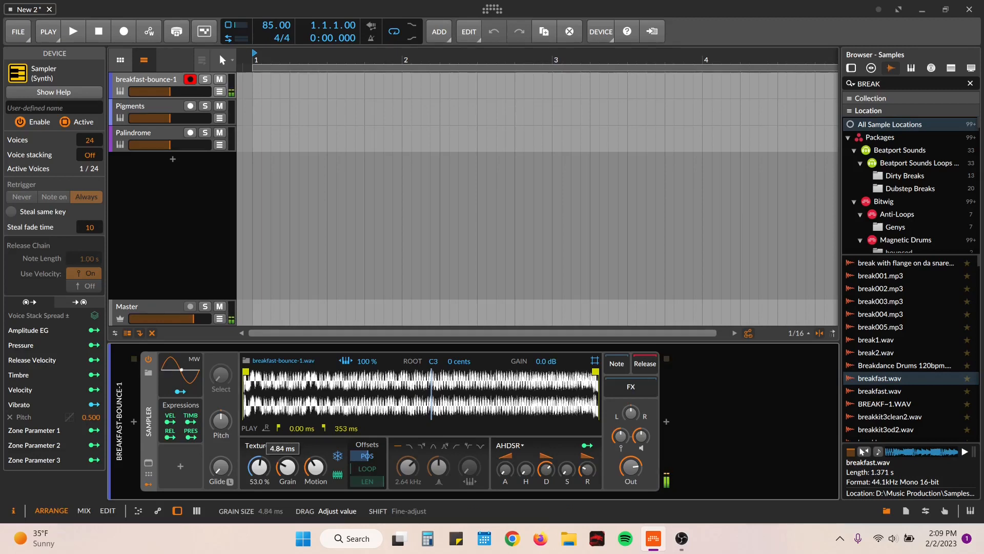
drag(367, 456, 367, 456)
Step: Try longer grain sizes on the frozen sample, up to 300 ms, resetting the value between attempts
drag(286, 472, 286, 472)
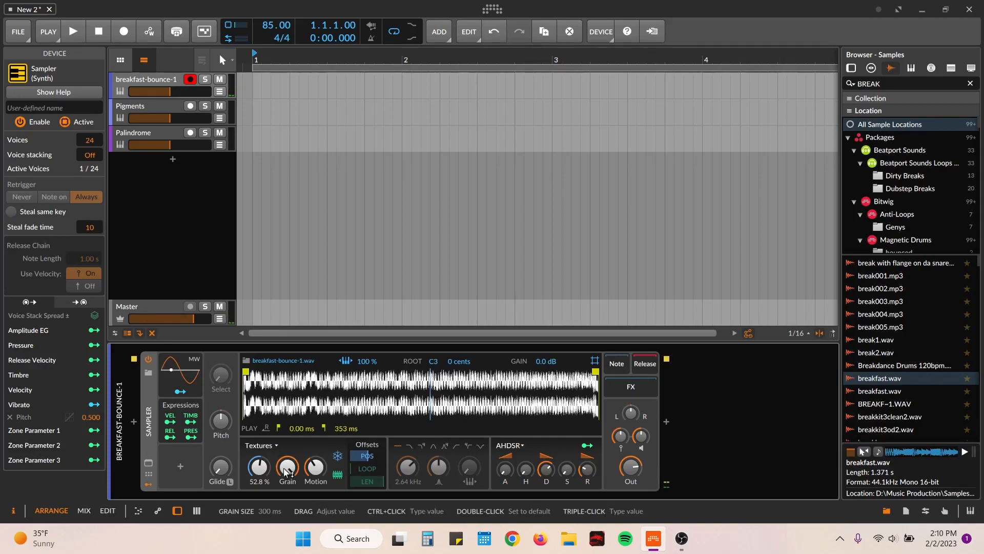
double_click(285, 472)
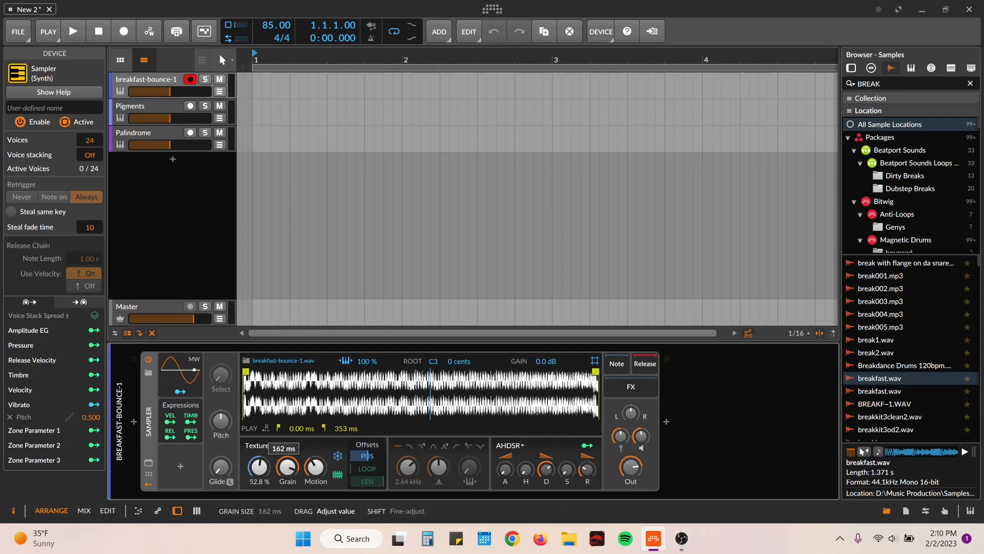
drag(285, 472, 286, 472)
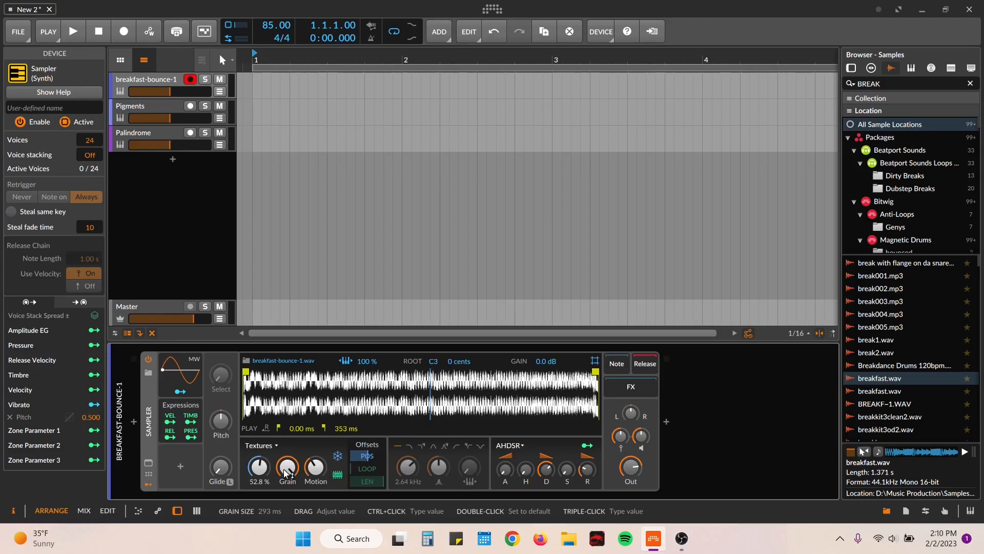
double_click(285, 472)
drag(286, 472, 286, 472)
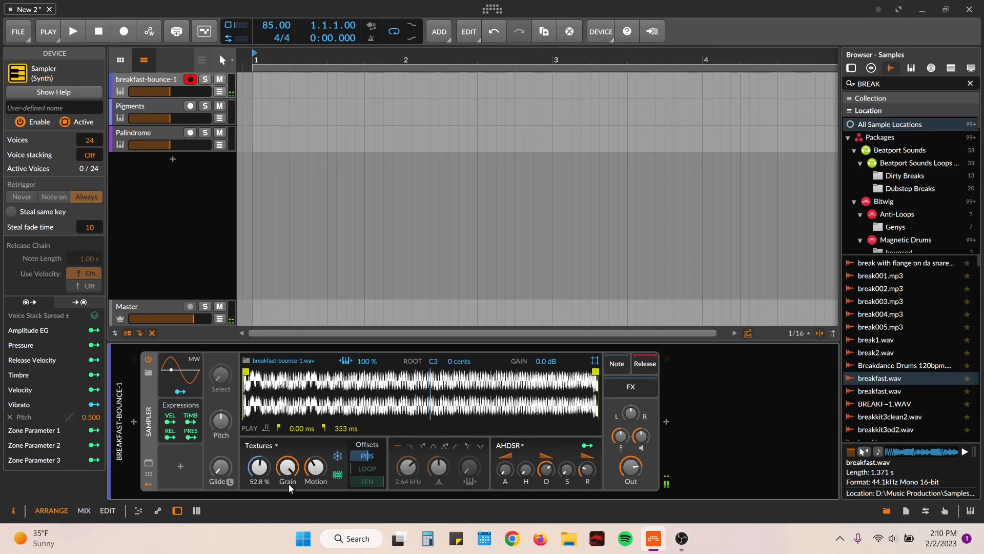
drag(288, 484, 307, 479)
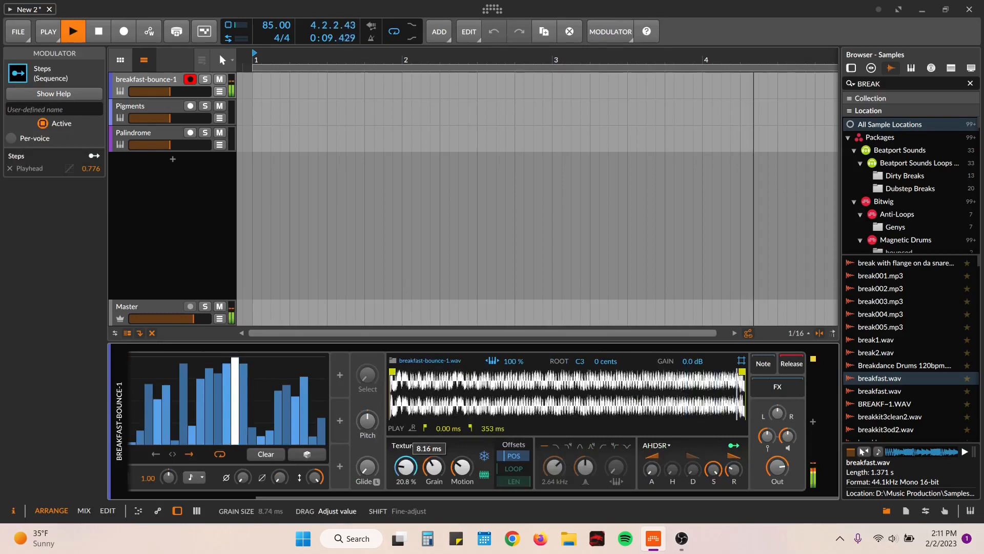
Step: Sweep the grain size down to about 1.31 ms and up to 300 ms while the Steps modulator moves the playhead
drag(405, 466, 434, 469)
drag(435, 466, 438, 466)
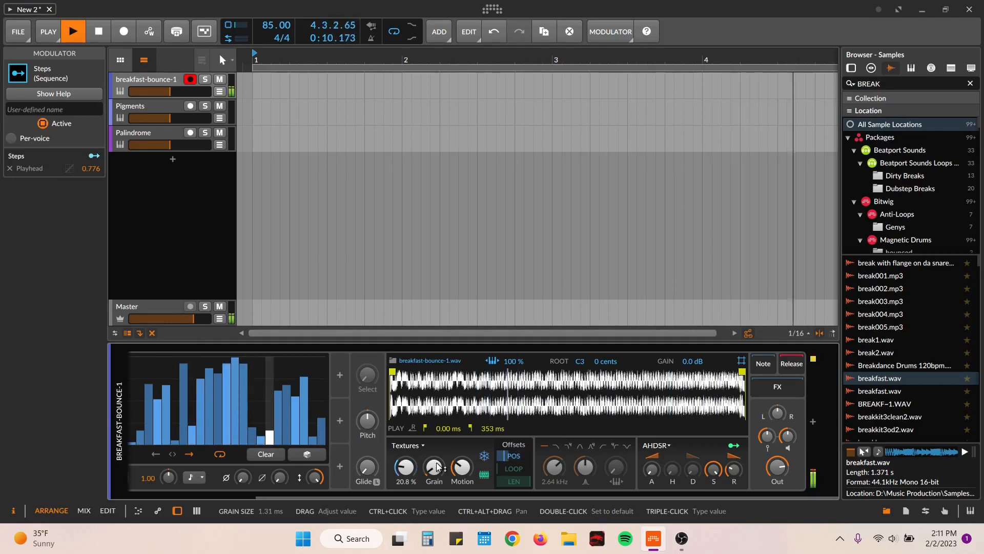
drag(437, 467, 435, 469)
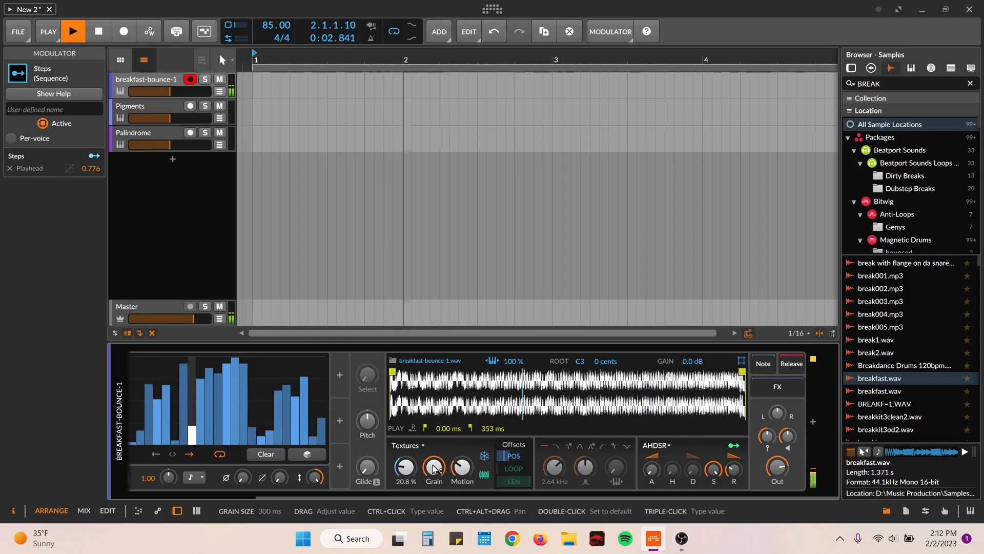
click(407, 445)
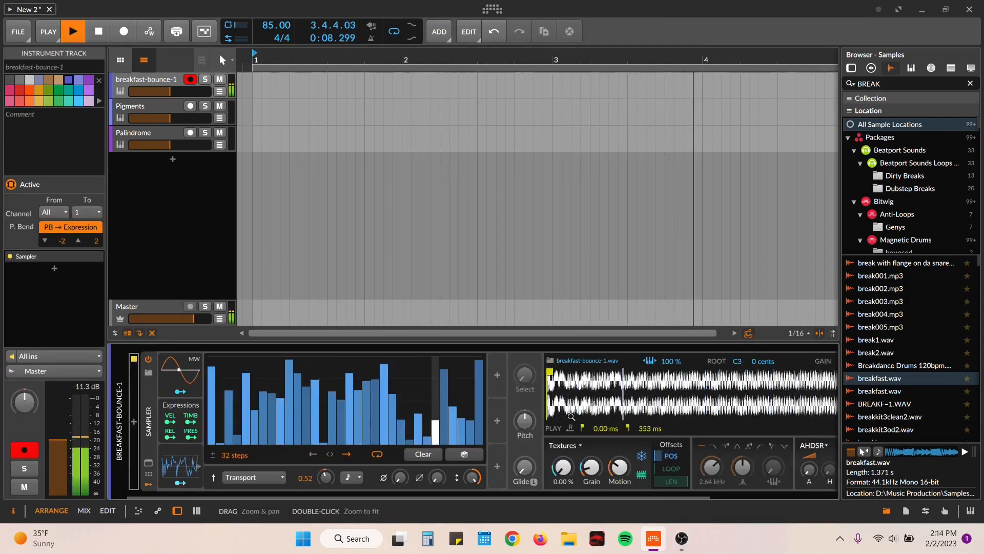
Step: Start and stop playback repeatedly to audition how the 32-step sequence modulates the frozen sample's position
key(space)
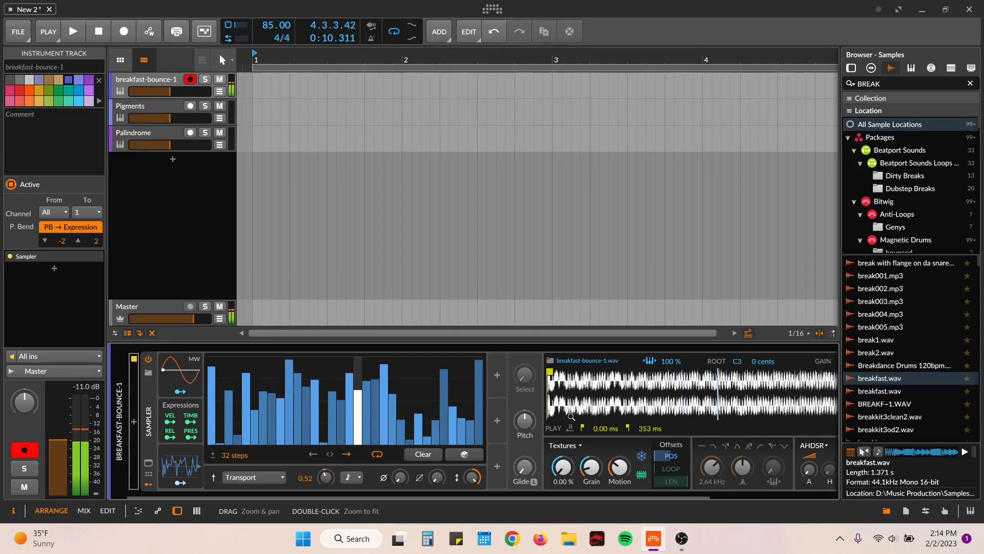
key(space)
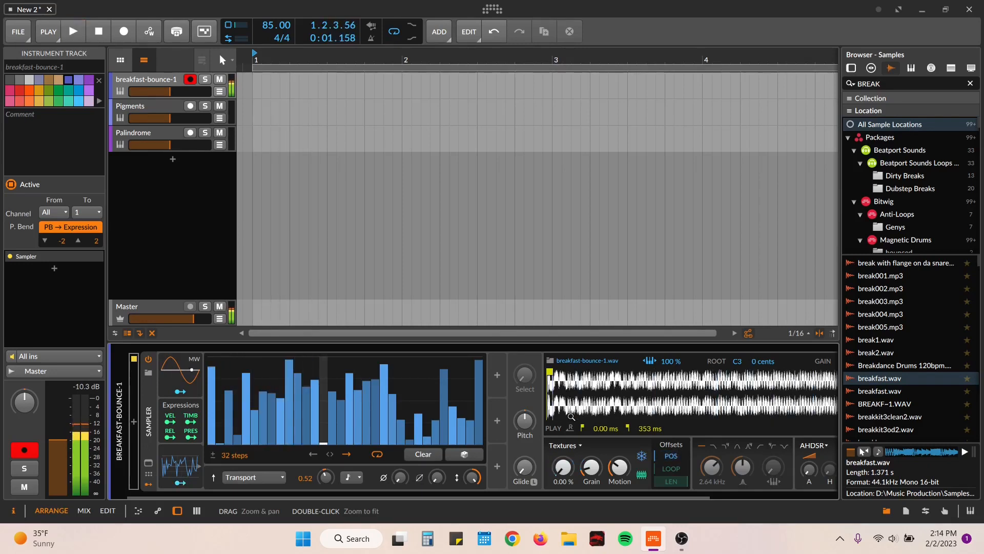
key(space)
key(space)
key(space)
key(space)
key(space)
key(space)
key(space)
key(space)
key(space)
key(space)
key(space)
key(space)
key(space)
key(space)
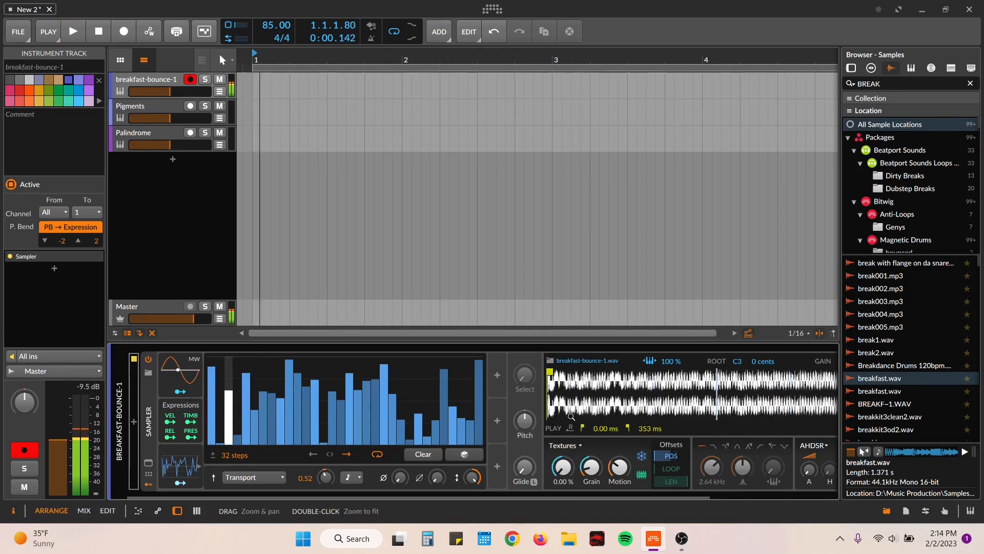
key(space)
key(space)
key(space)
key(space)
key(space)
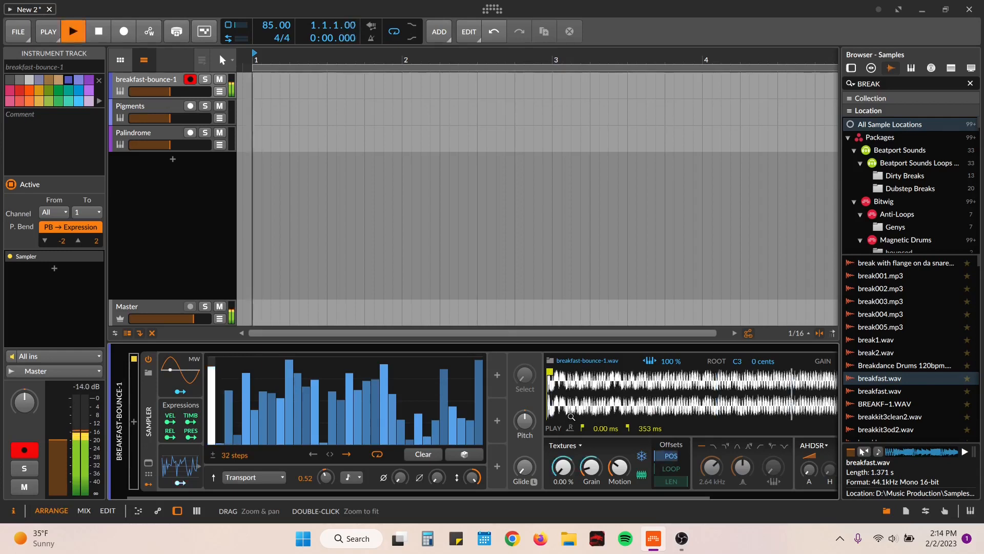
key(space)
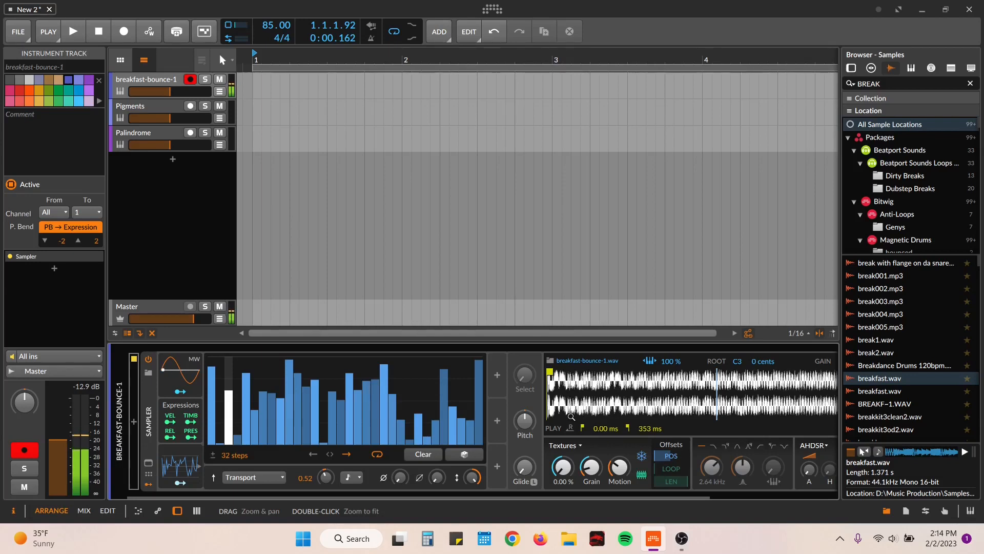
Step: Raise the Sampler's pitch to about 17.8 semitones and audition the step-modulated sample
mouse_move(525, 421)
mouse_down()
mouse_move(525, 430)
mouse_move(524, 415)
mouse_up()
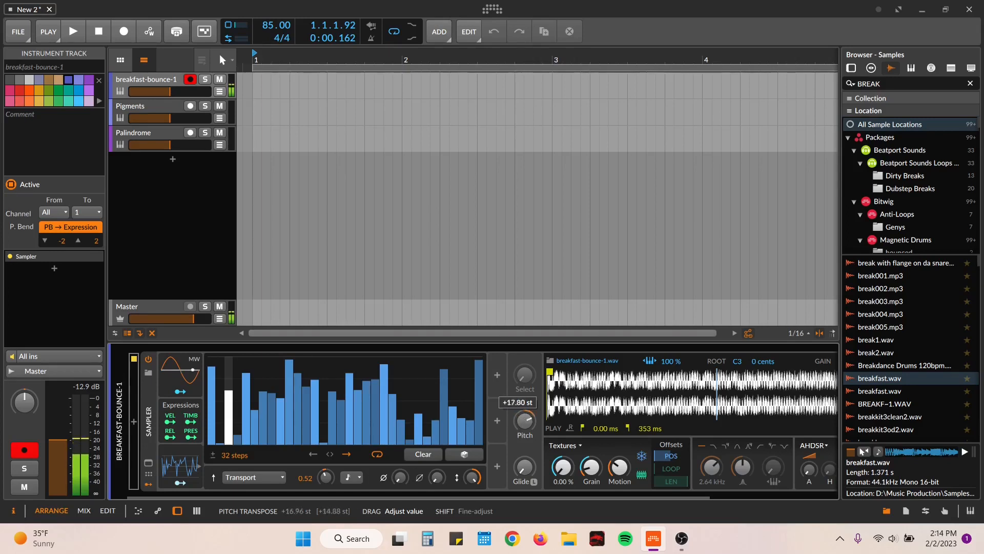
key(space)
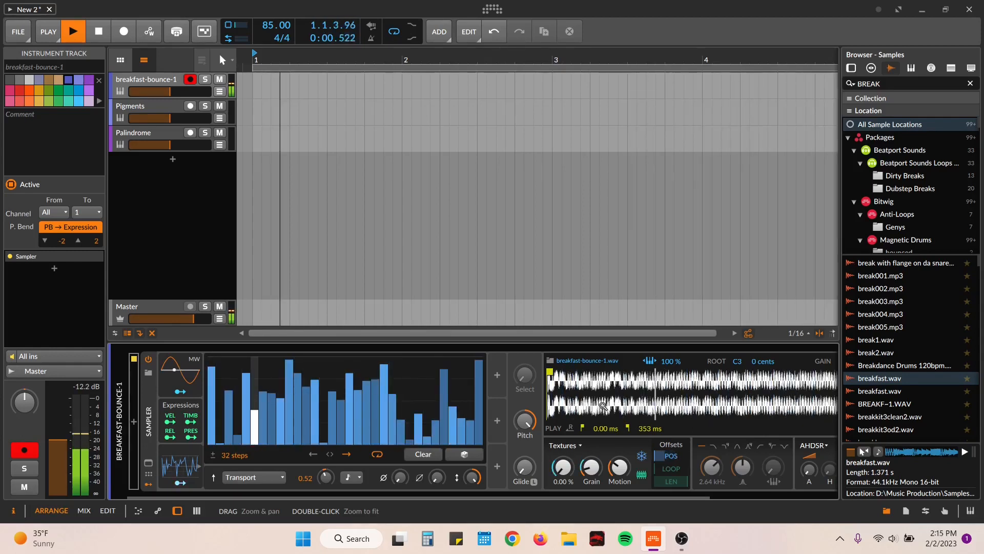
key(space)
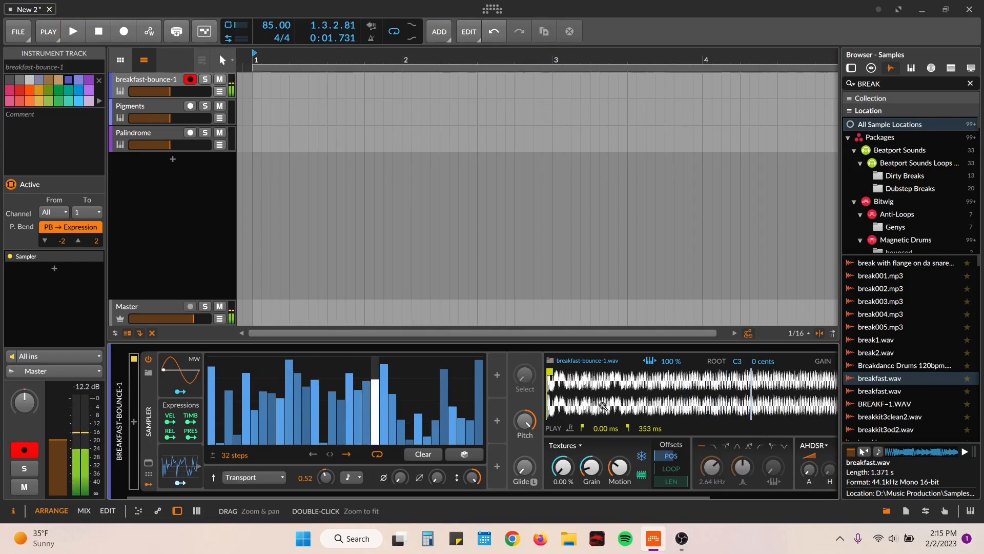
key(space)
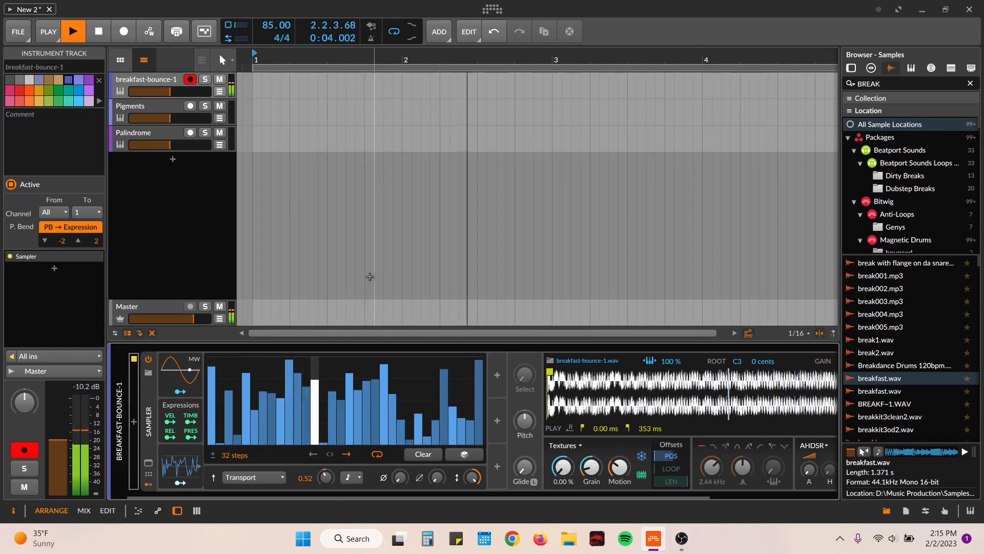
key(space)
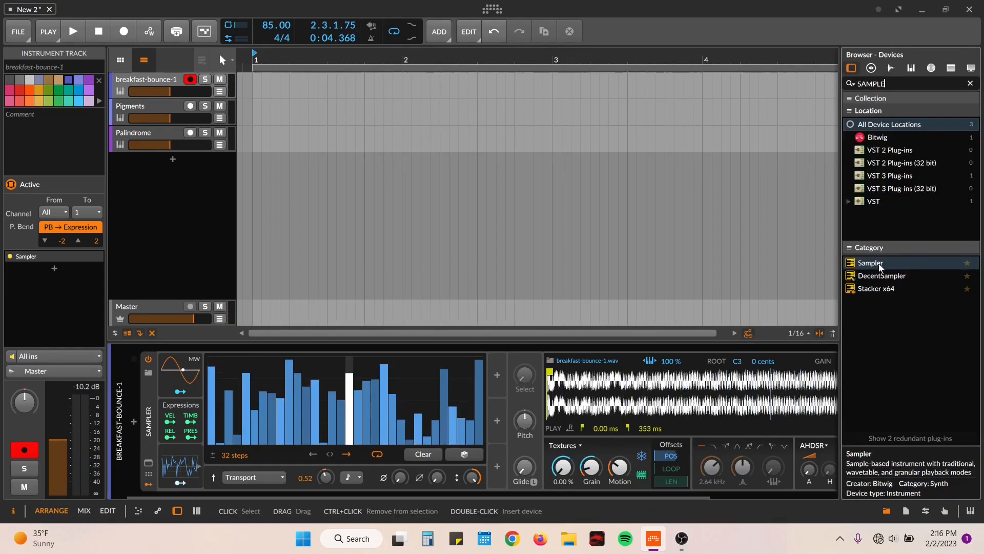
Step: Replace the Sampler with a fresh one and load the Snare 02 Legend 606 Valve Sonic Overload RAD sample, searching for SNARE
drag(879, 264, 151, 415)
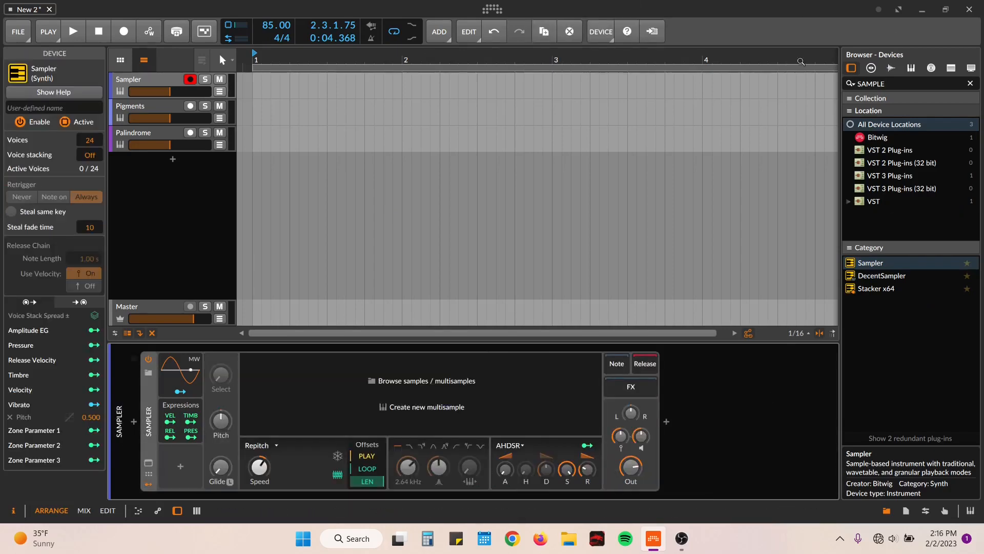
click(891, 68)
text(SNARE)
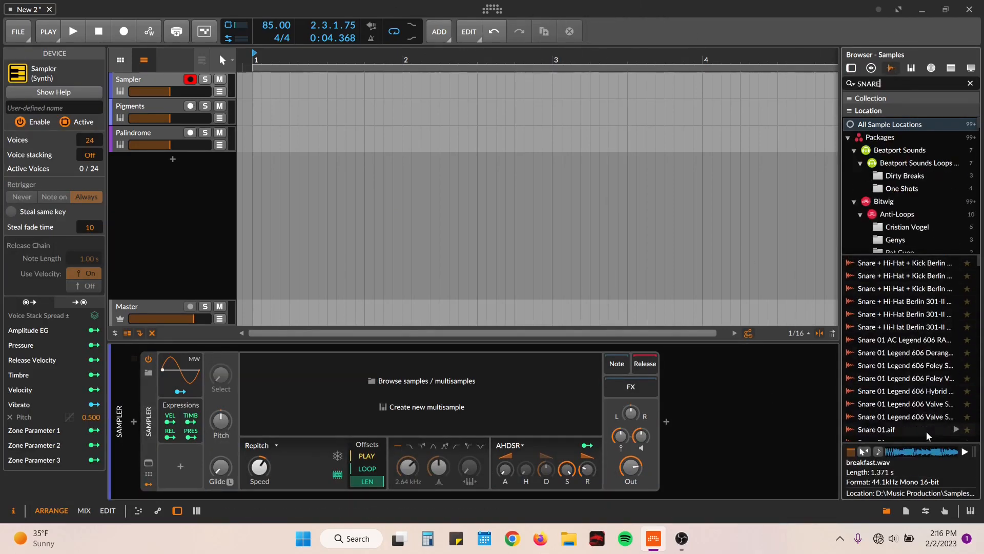
click(903, 432)
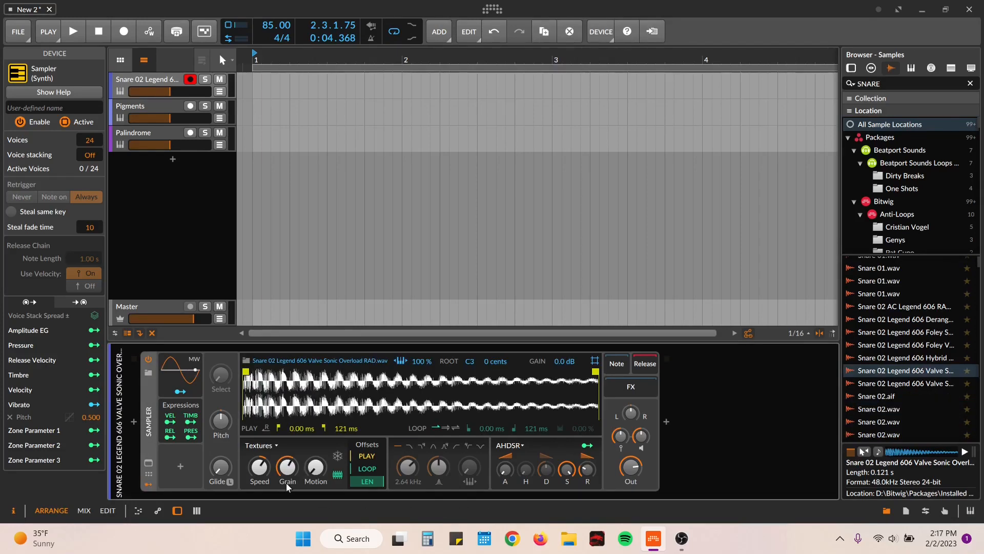
Step: Vary the Sampler's grain size on the snare sample and sweep its playback speed through about -177 %
drag(285, 470, 260, 480)
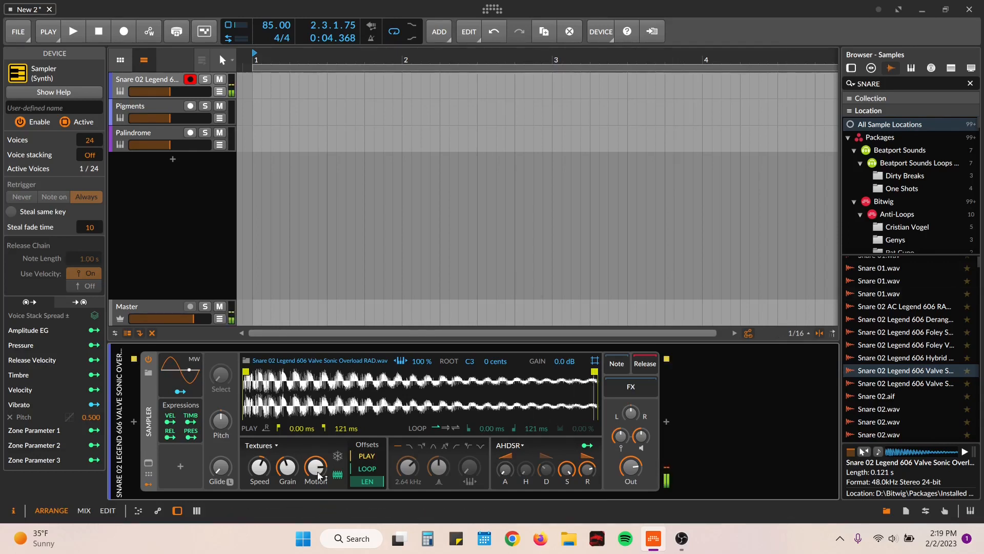
mouse_move(280, 477)
mouse_down()
mouse_move(280, 493)
mouse_move(276, 464)
mouse_up()
scroll(953, 417, down, 5)
mouse_move(259, 466)
mouse_down()
mouse_move(287, 464)
mouse_move(258, 476)
mouse_up()
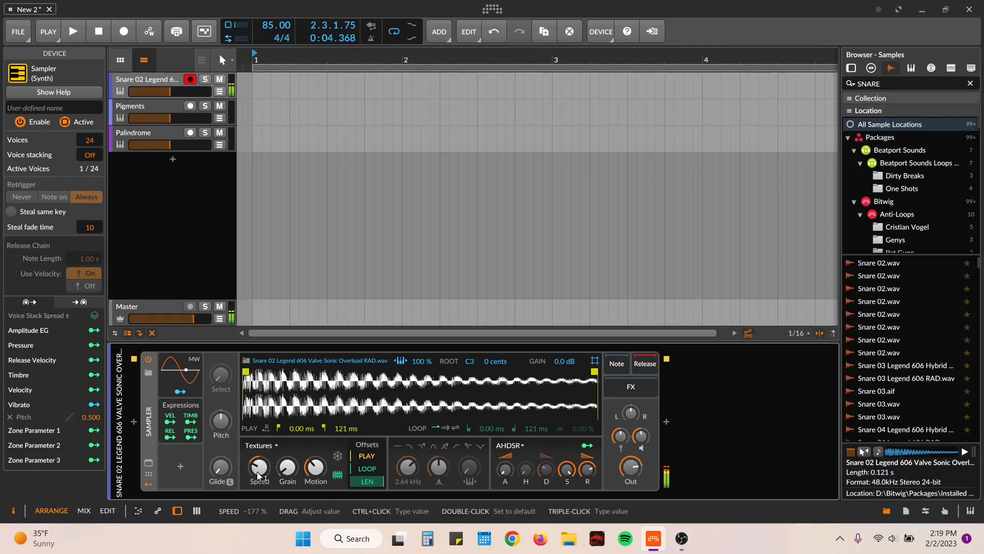
drag(258, 475, 296, 525)
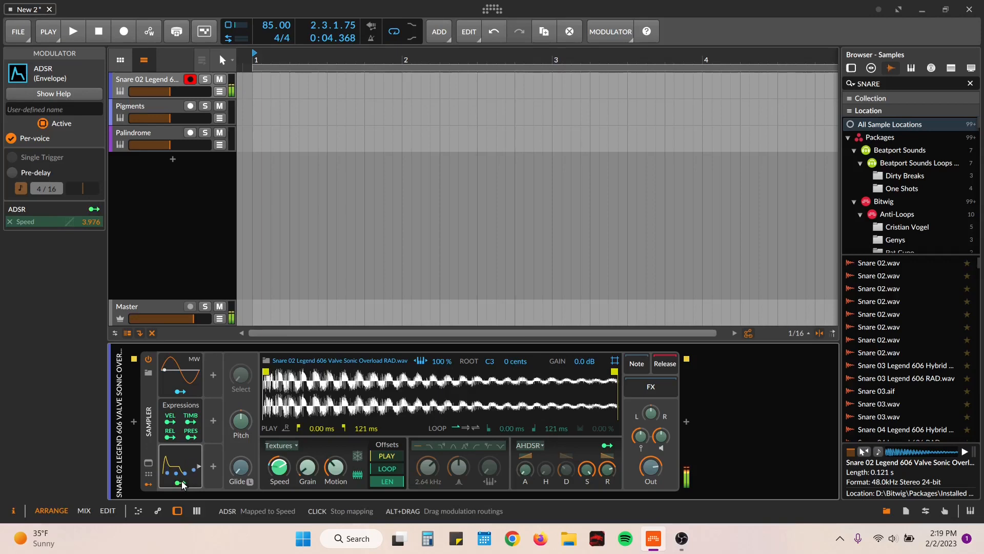
Step: Finish mapping the ADSR modulator to the Sampler's speed and sweep the grain size around 13.5 ms
click(180, 483)
mouse_move(305, 474)
mouse_down()
mouse_move(306, 464)
mouse_move(305, 485)
mouse_move(306, 474)
mouse_move(336, 464)
mouse_move(336, 451)
mouse_move(307, 469)
mouse_up()
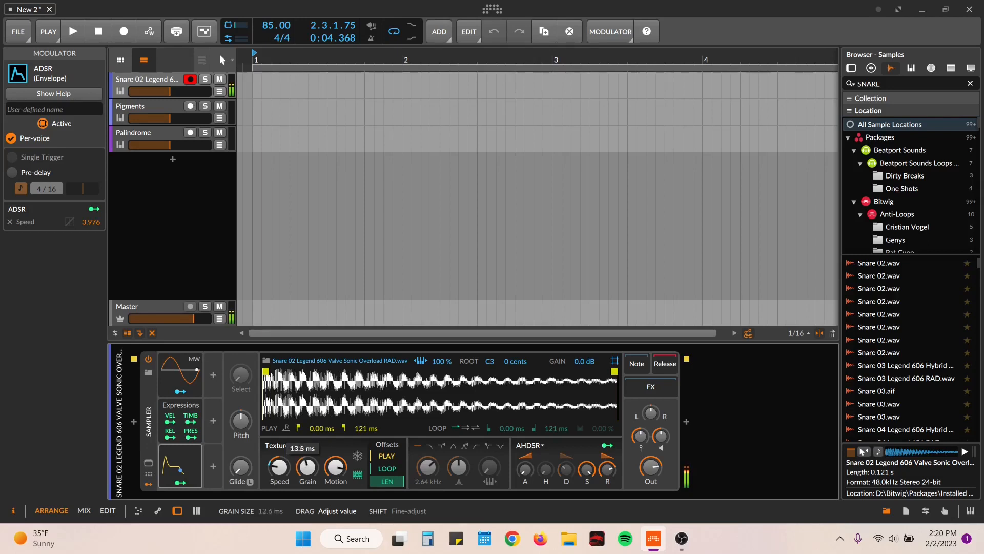
drag(307, 466, 275, 425)
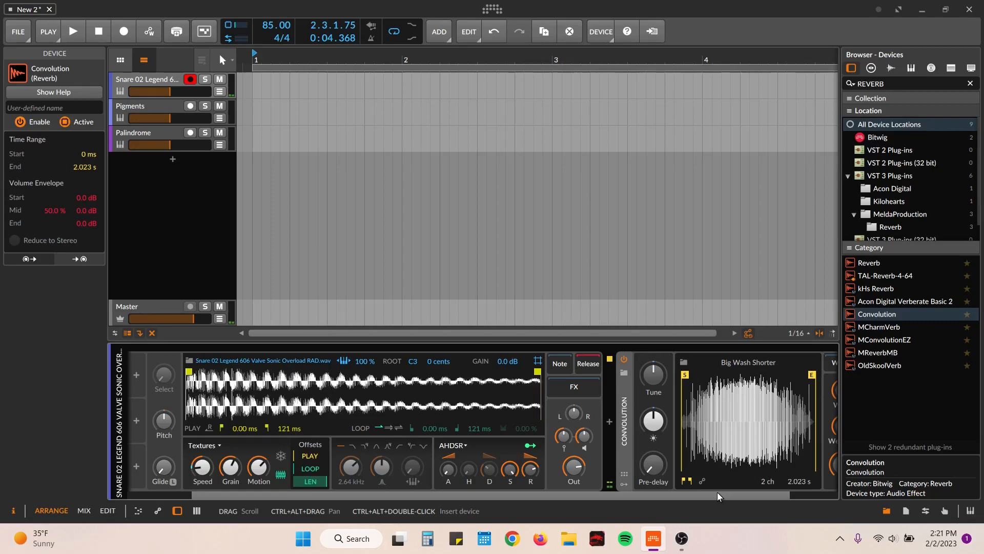
Step: Remove the Convolution reverb and the Sampler's ADSR modulator, and readjust the Sampler's speed
key(Delete)
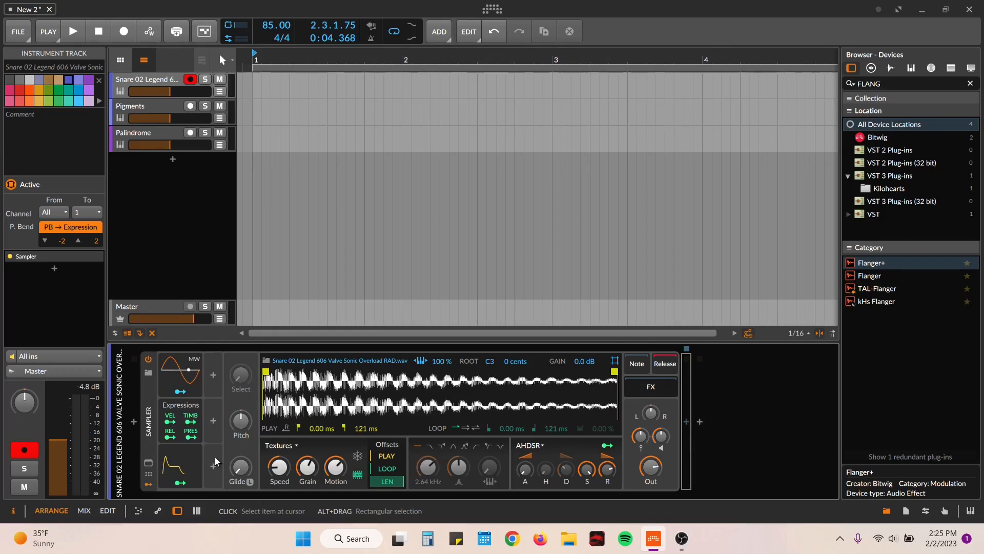
click(213, 374)
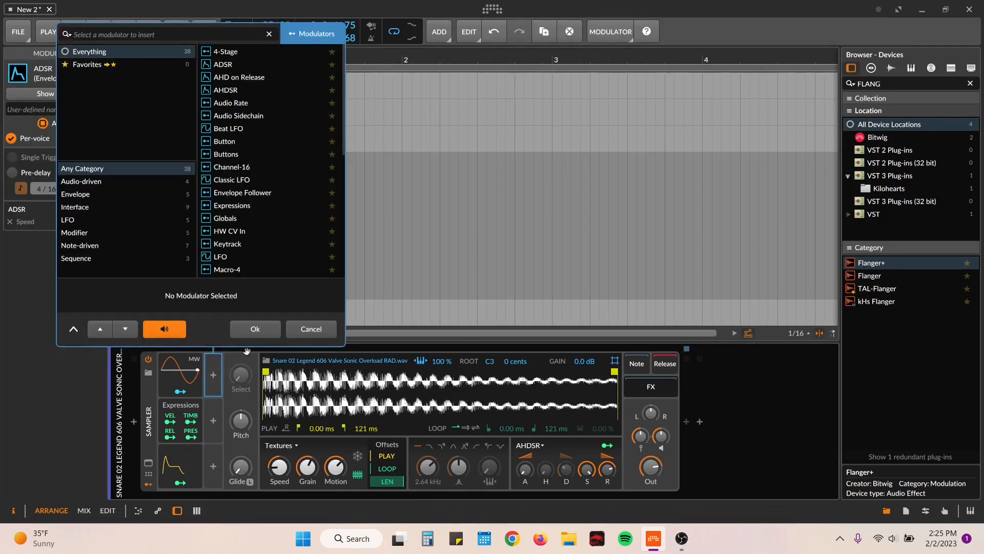
click(314, 322)
click(185, 451)
key(Delete)
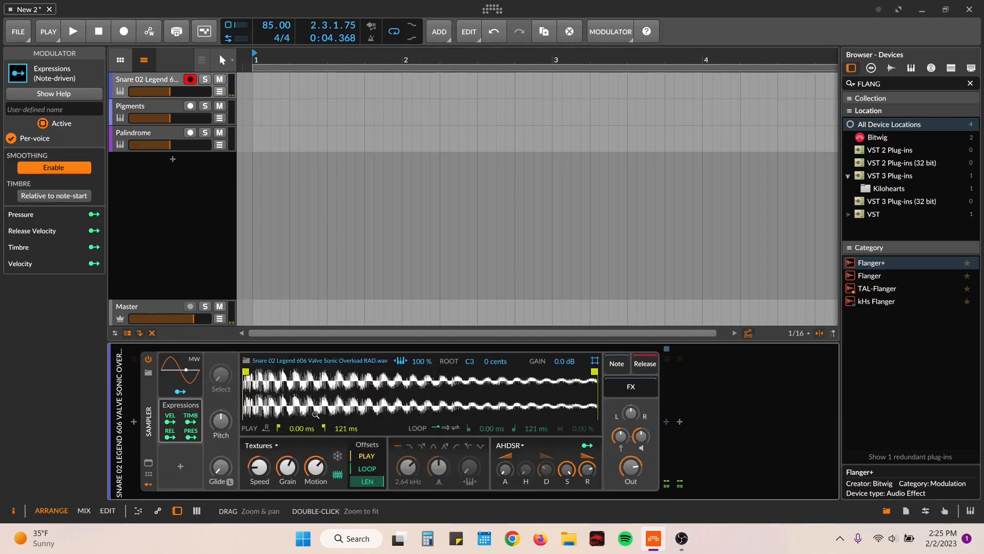
drag(259, 467, 259, 413)
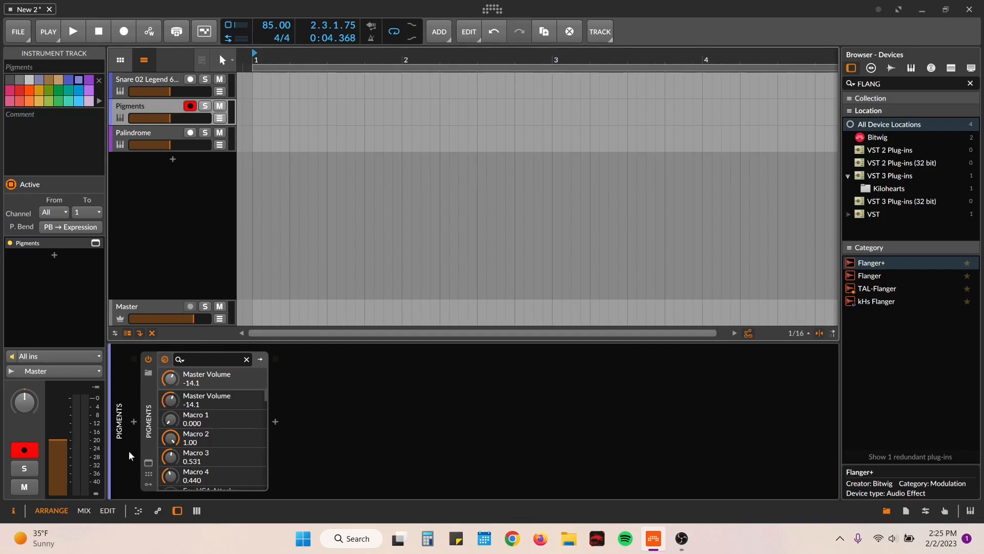
Step: Open Pigments with a new default preset and set the Engine 1 type to Sample
click(146, 464)
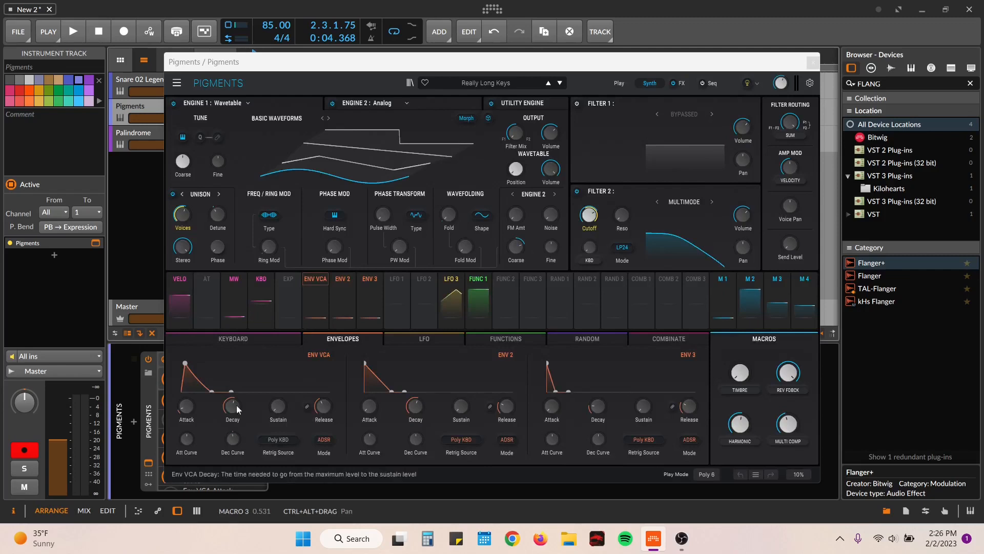
click(177, 83)
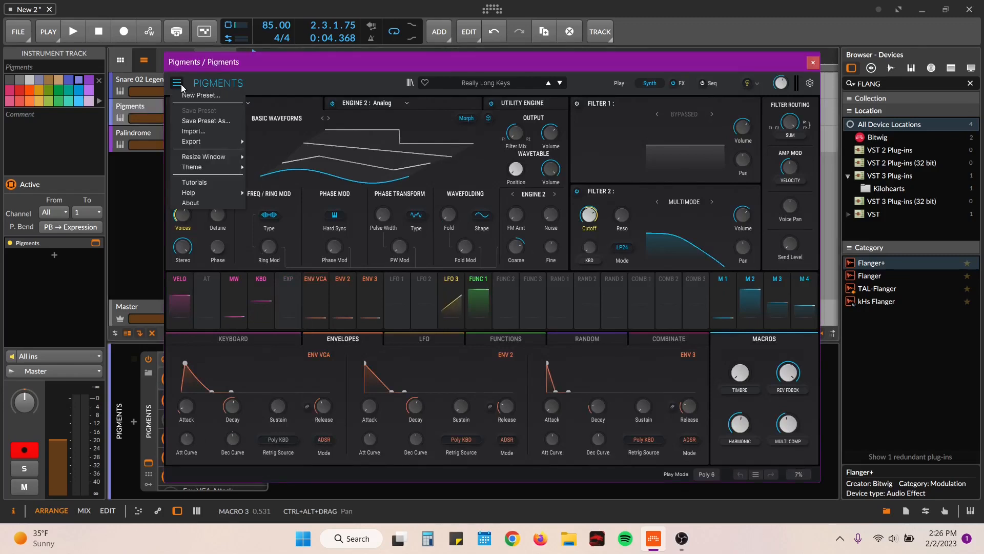
click(205, 95)
click(232, 104)
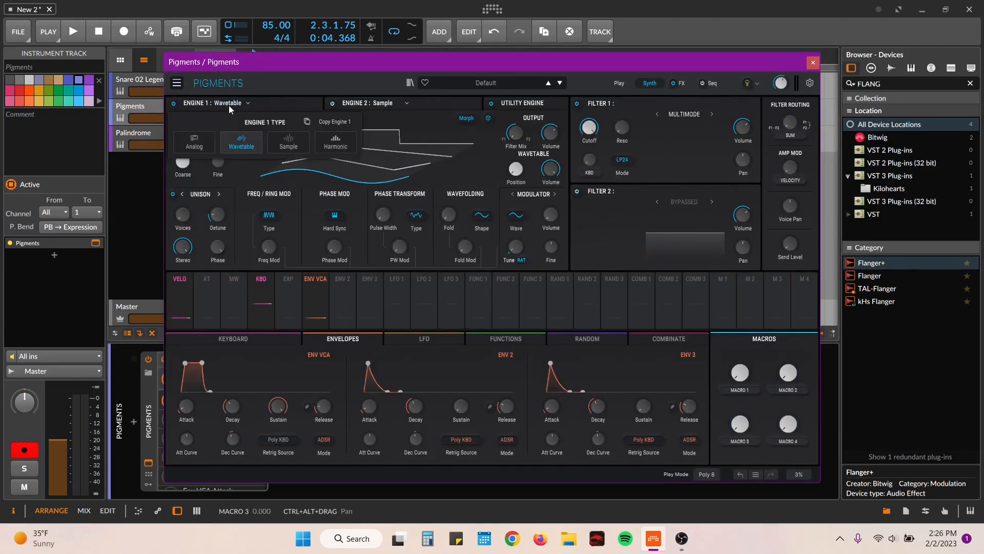
click(299, 146)
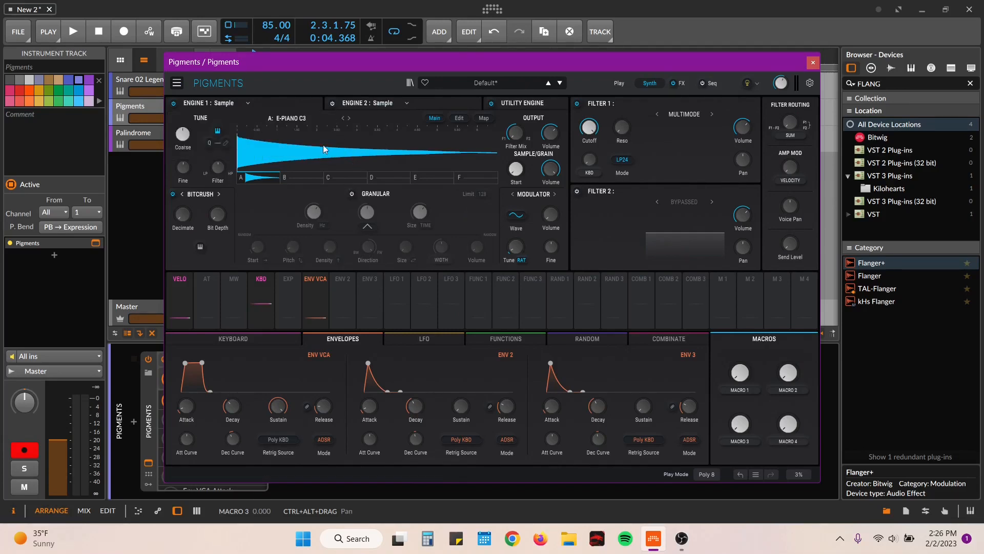
Step: Load the Alien Gargle Bass sample into Engine 1 and activate granular synthesis for it
click(293, 120)
scroll(289, 203, down, 2)
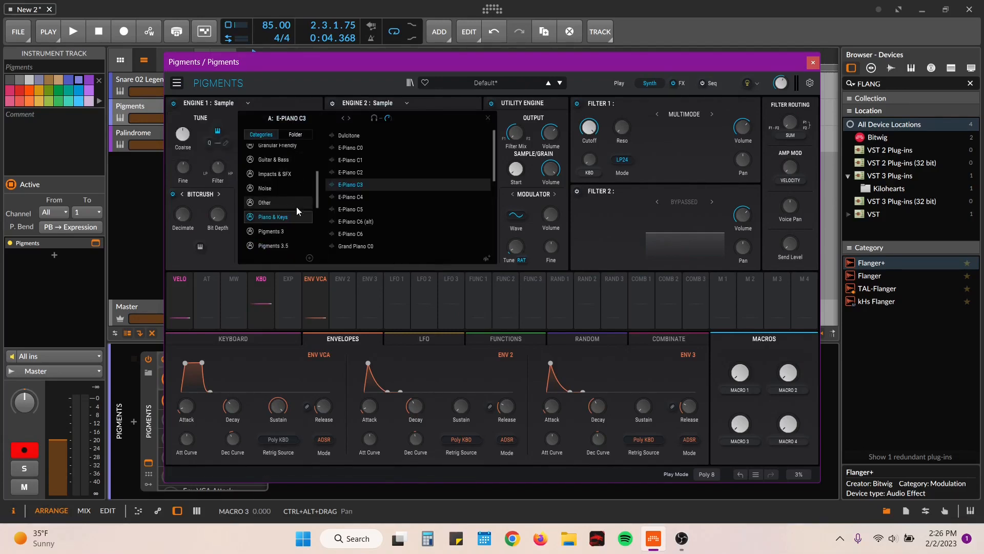
click(287, 175)
double_click(356, 197)
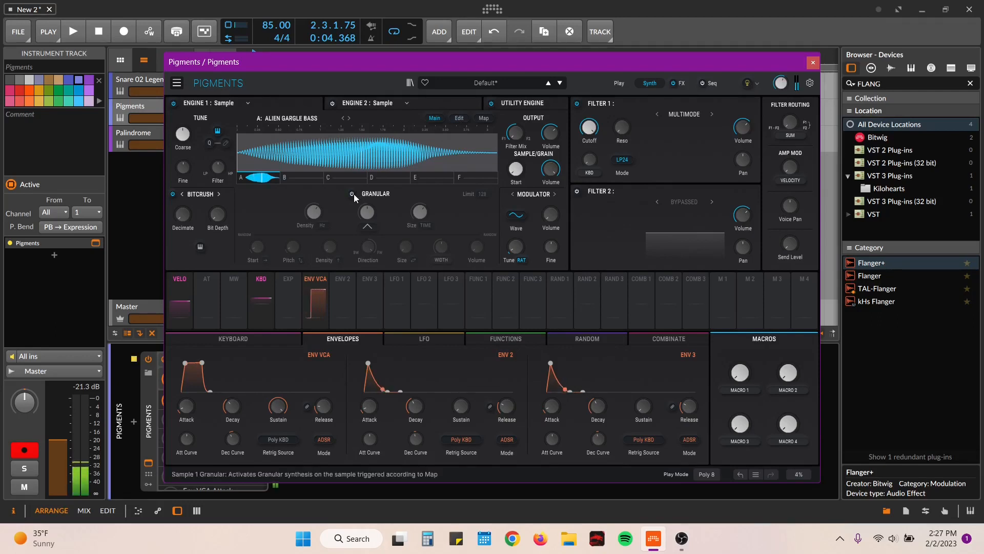
click(352, 194)
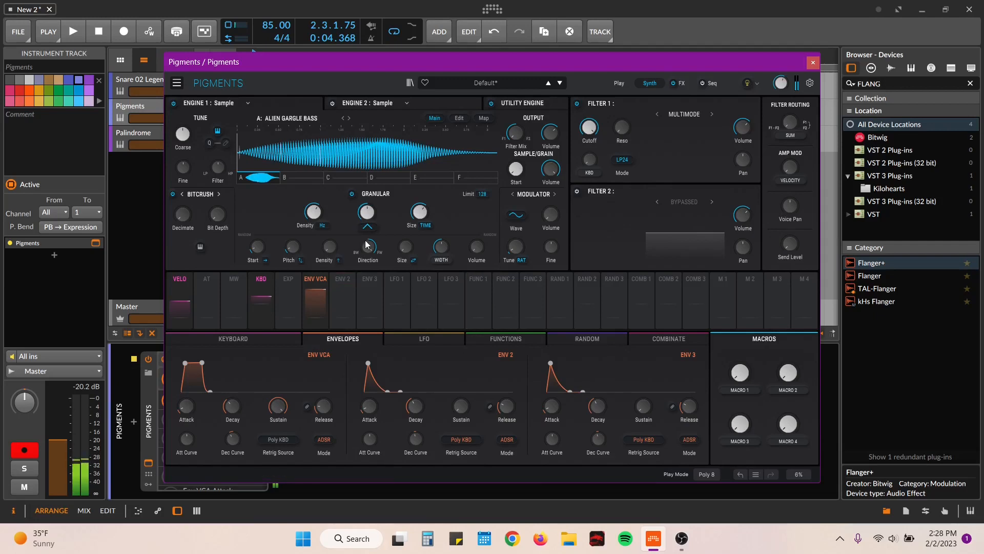
mouse_move(313, 211)
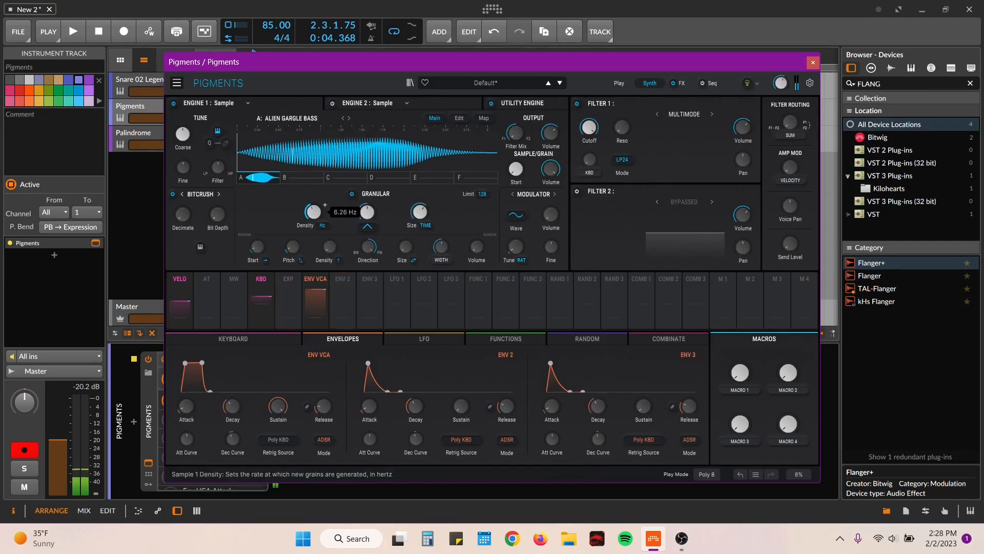
mouse_move(419, 212)
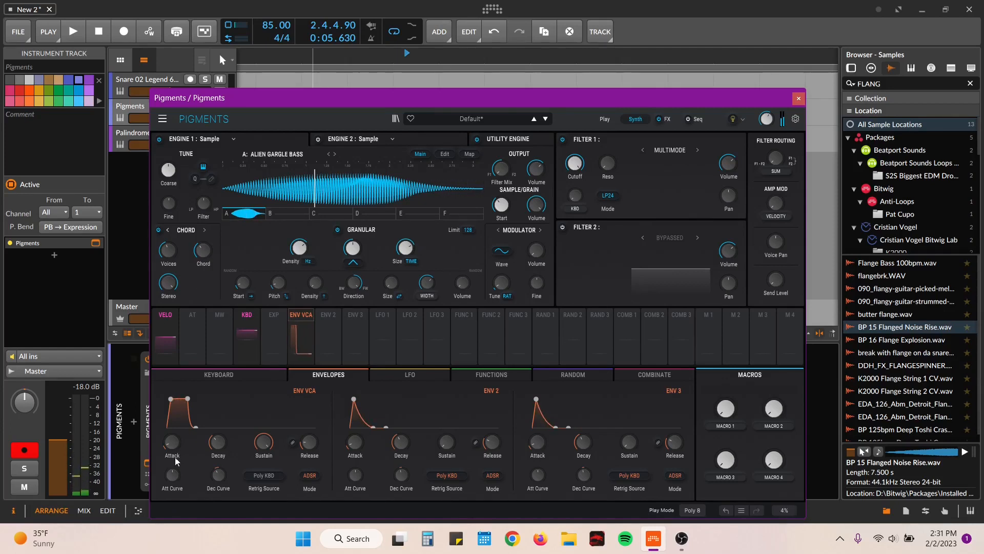
Step: Lengthen the VCA envelope's attack and copy Engine 1 to Engine 2 with modulations
drag(187, 445, 184, 436)
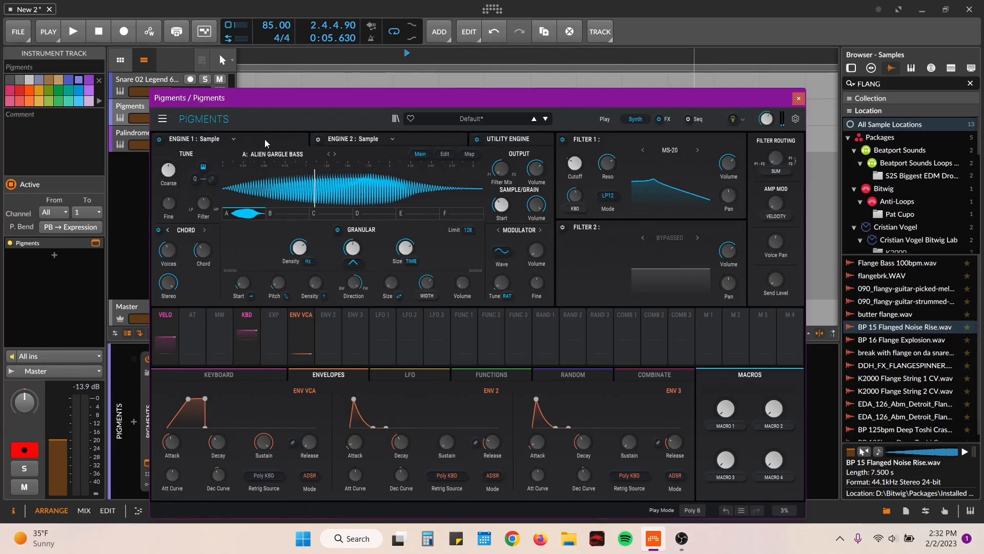
click(207, 140)
click(320, 156)
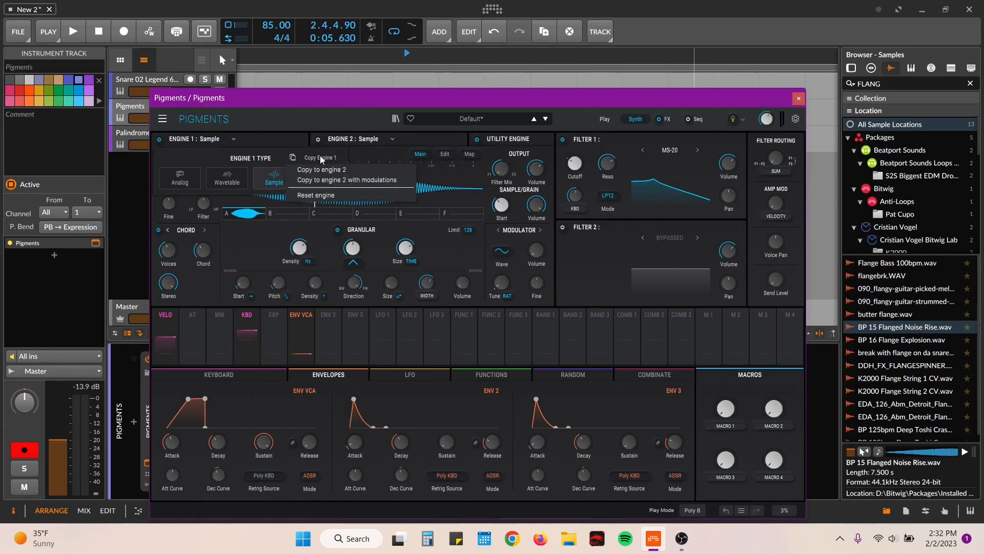
click(325, 180)
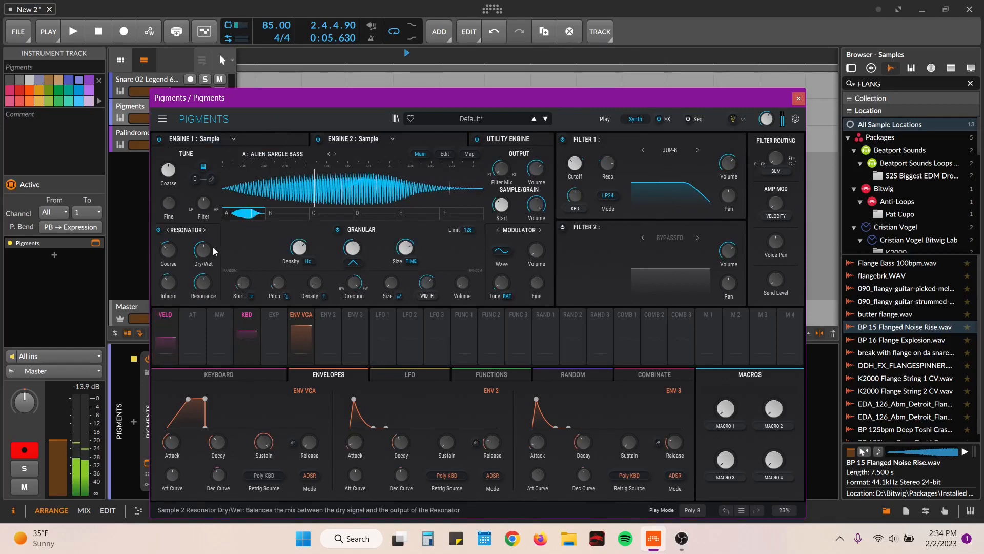
Step: Adjust the number of Chord voices in Engine 1 and load the Equidistant D2 sample from the Pigments 3 category
click(170, 230)
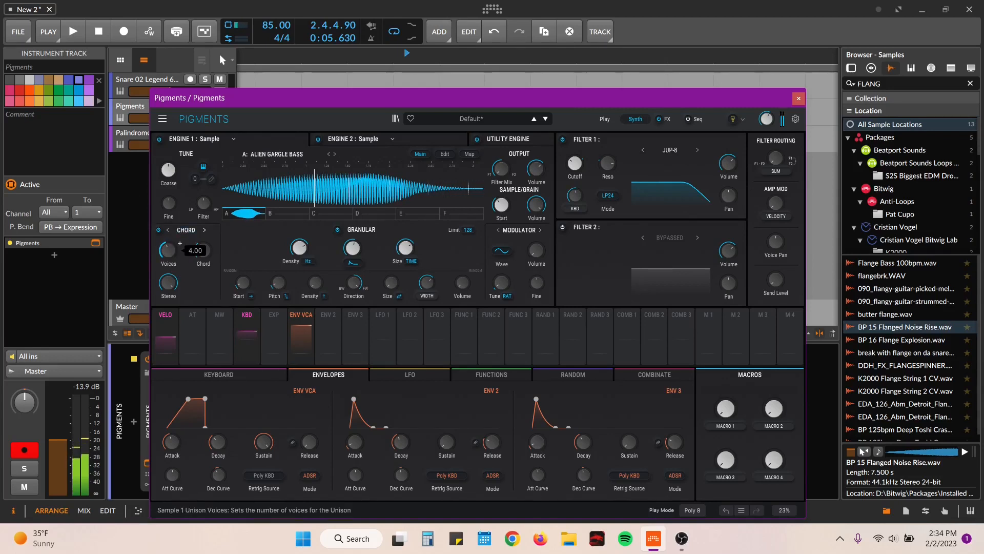
drag(167, 250, 168, 245)
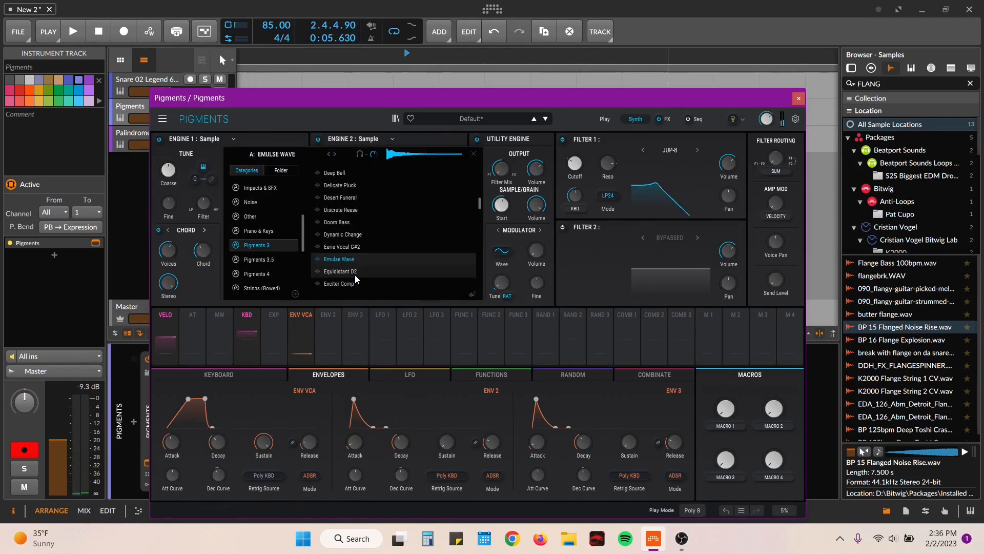
click(340, 259)
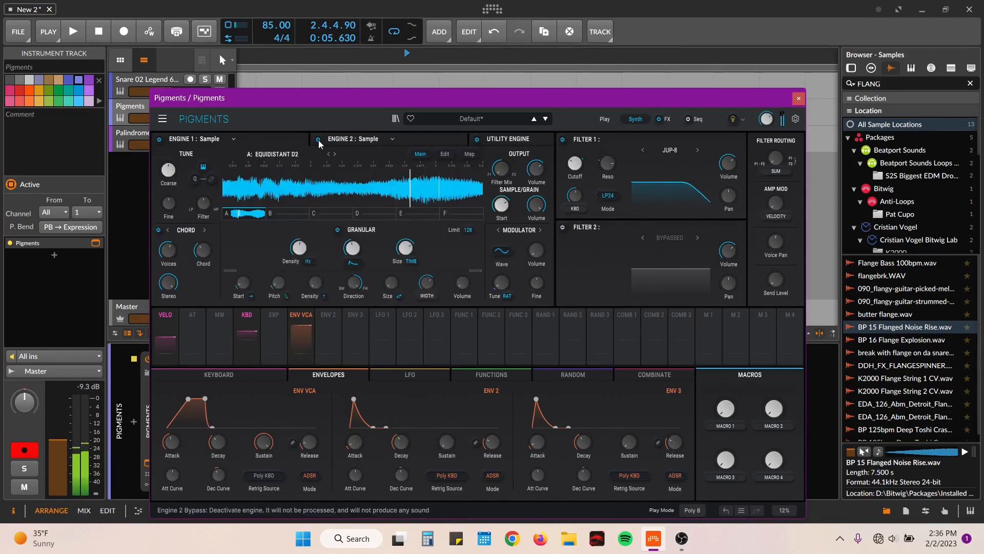
mouse_move(417, 241)
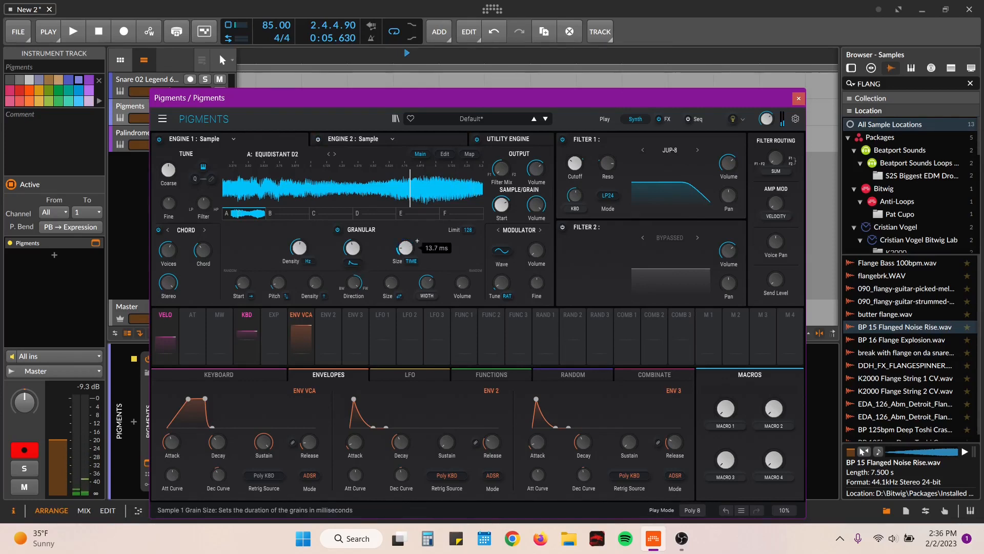
mouse_move(309, 241)
mouse_move(364, 241)
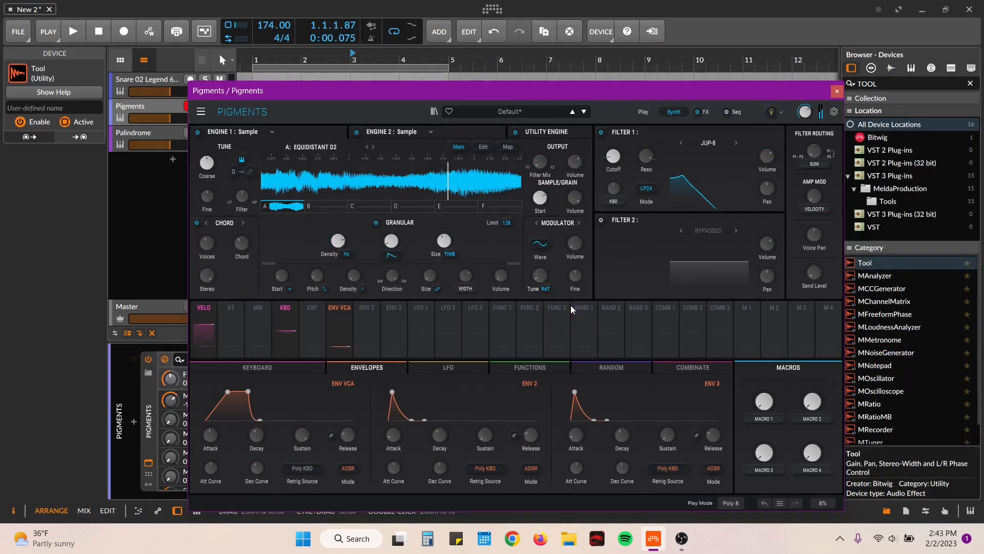
Step: Modulate Engine 1's sample start position with Random 1 and show the random modulators' settings
click(583, 307)
click(544, 201)
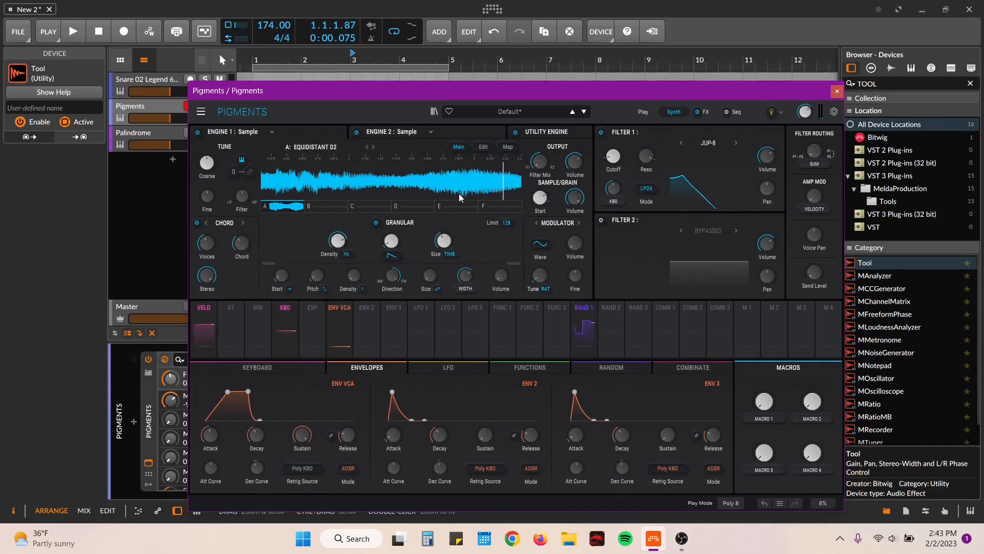
mouse_move(541, 195)
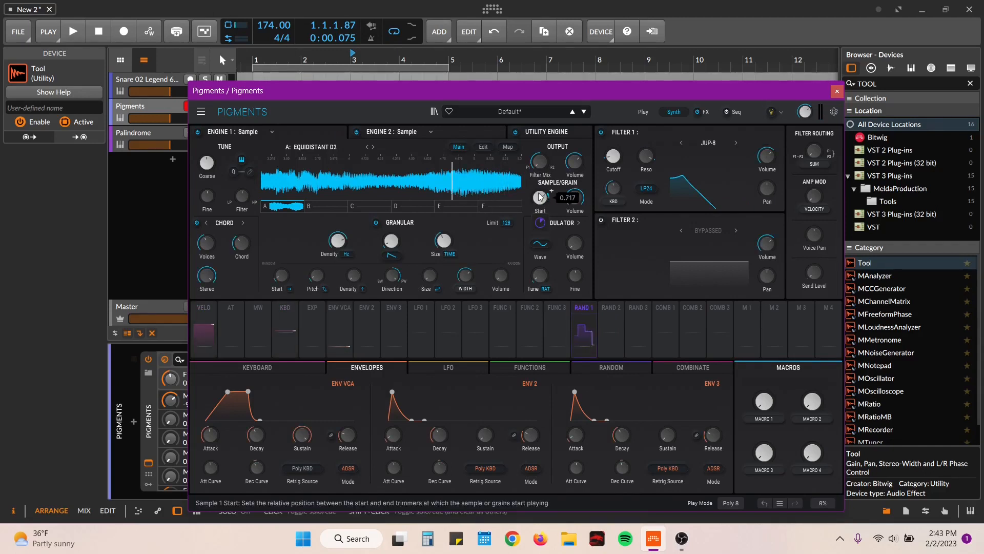
drag(542, 195, 541, 225)
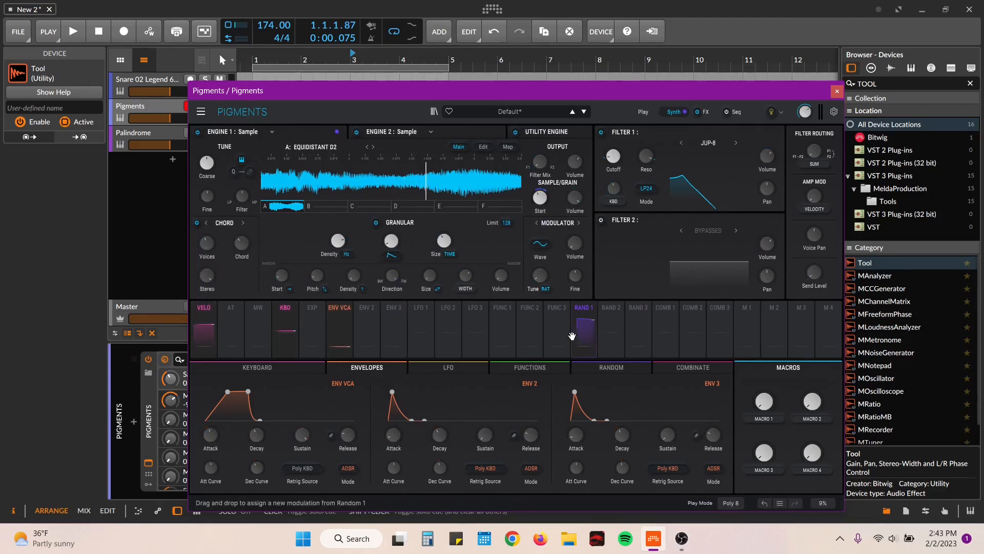
click(611, 366)
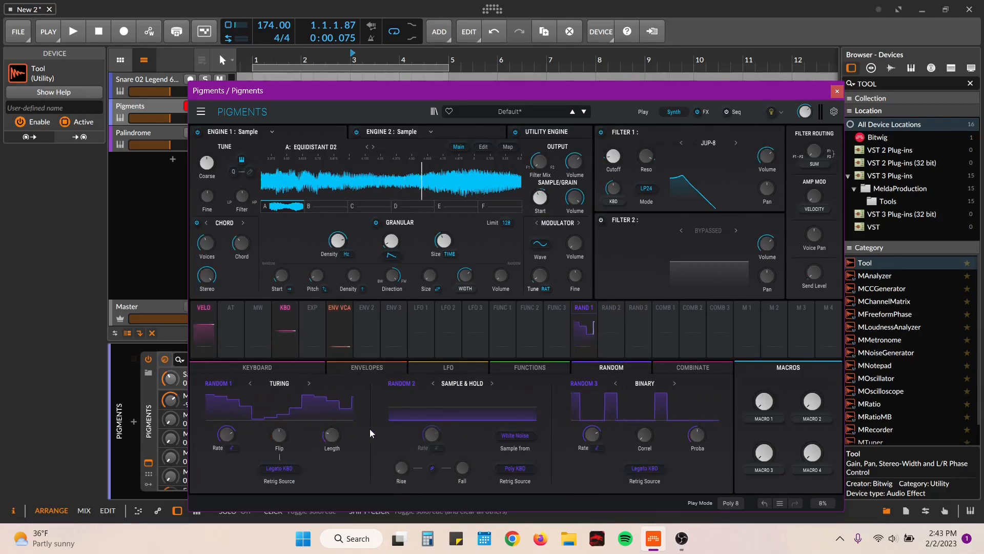
Step: Play the Pigments clips together with the DNB_BREAK_10 loop, and open the device browser for the break track
key(space)
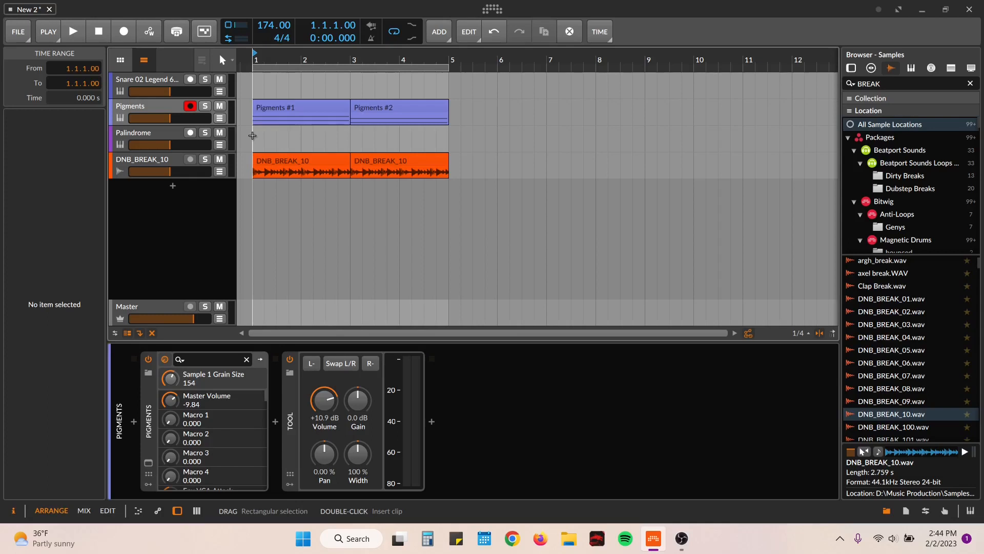
key(space)
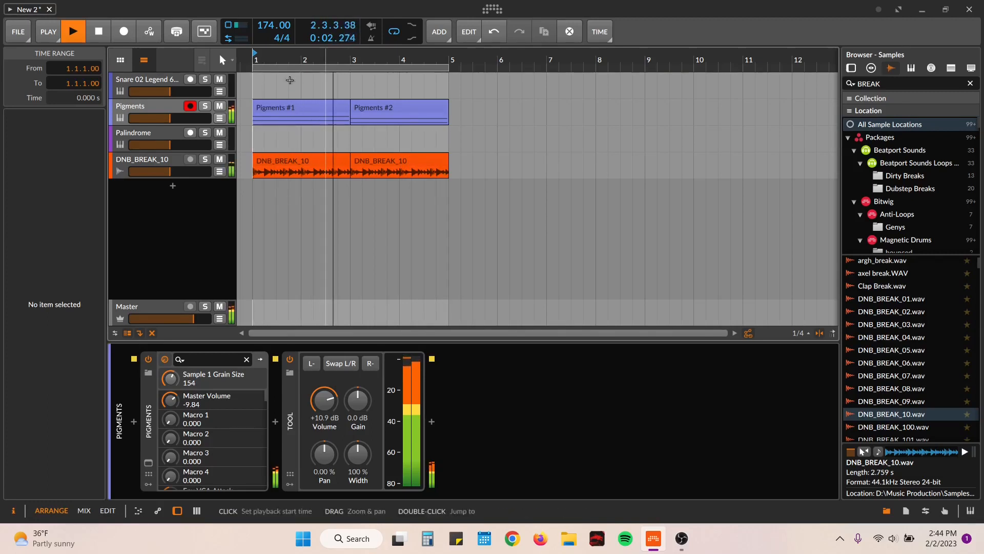
click(157, 160)
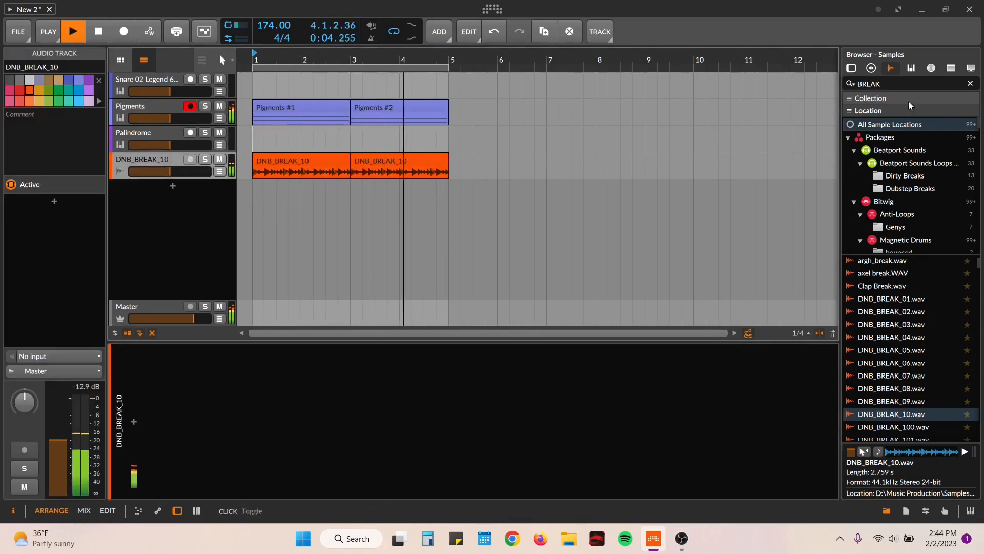
click(851, 68)
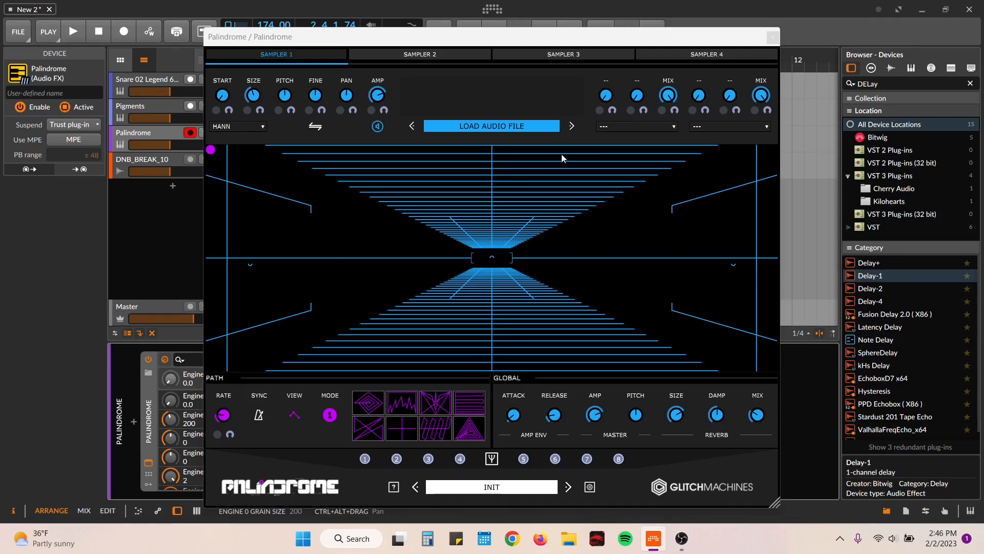
Step: Search the samples for "amb" and load AmbDrones B - one shot-12.wav into Palindrome's Sampler 1
click(892, 66)
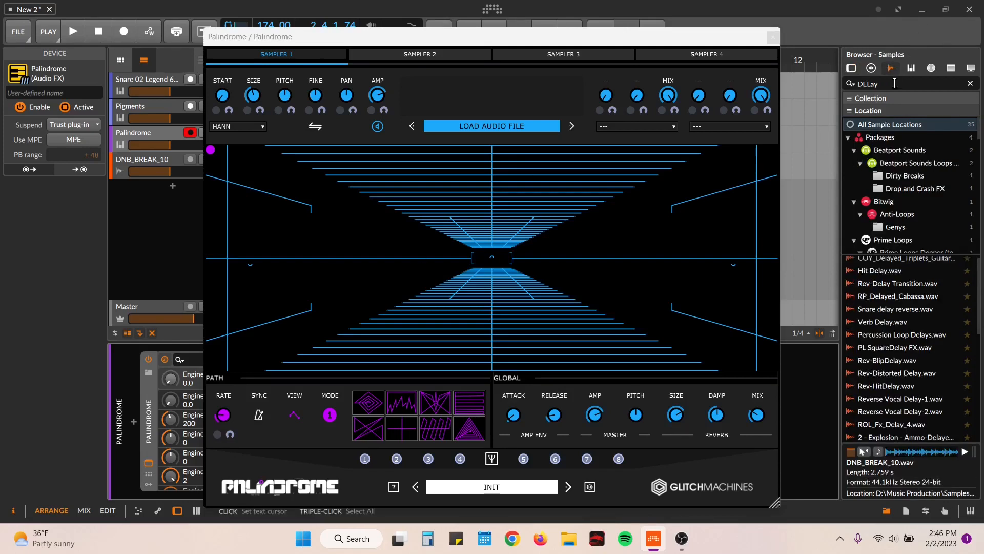
text(amb)
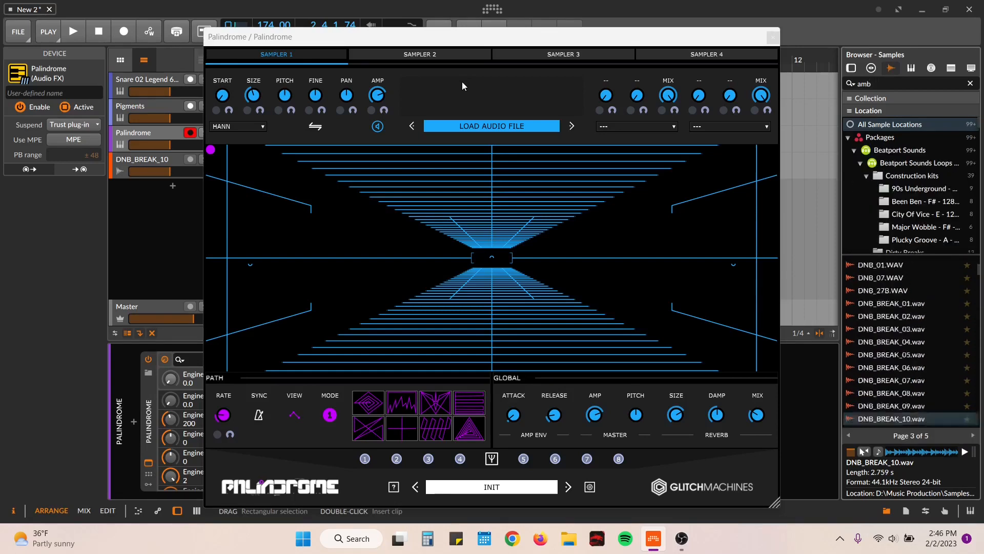
scroll(930, 368, down, 4)
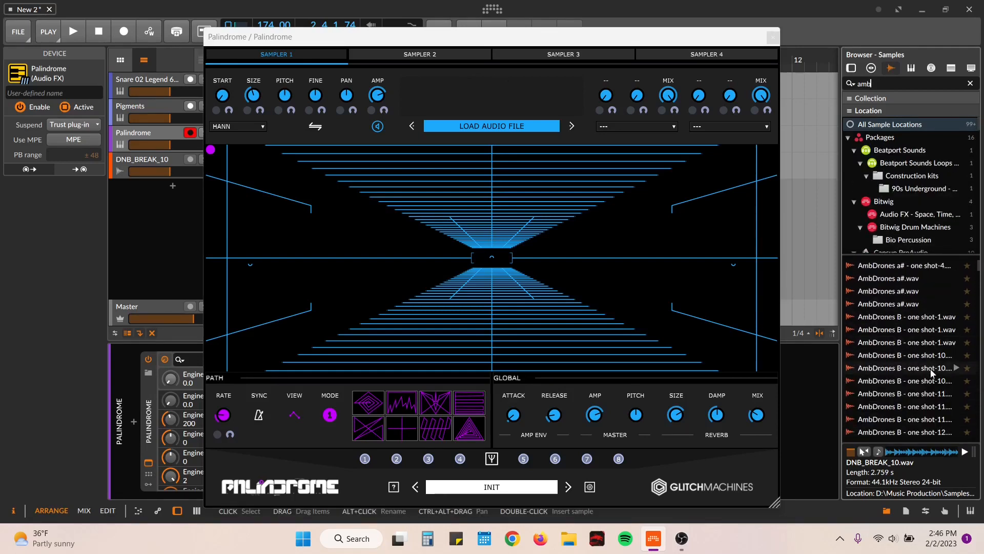
scroll(930, 368, down, 1)
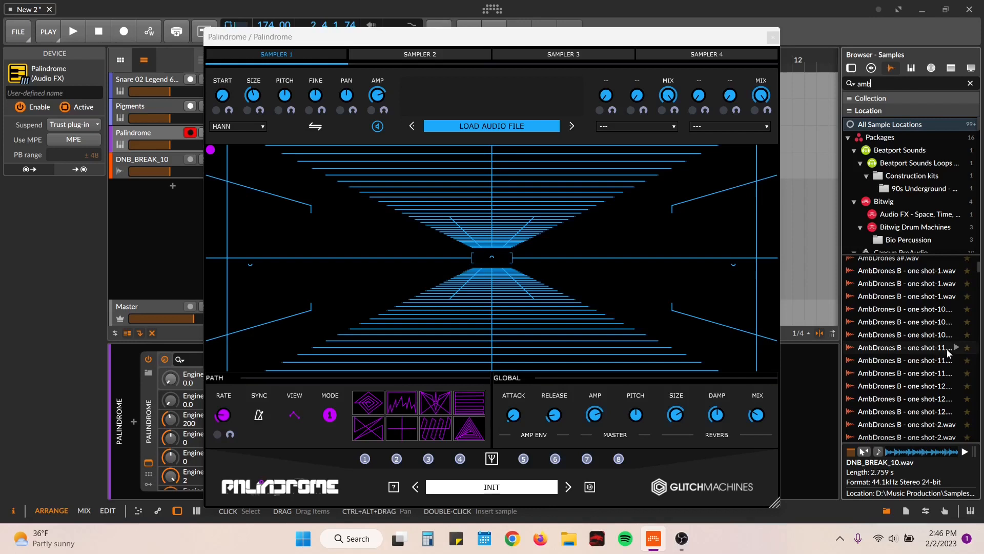
scroll(939, 357, down, 1)
drag(927, 340, 449, 98)
Step: Load AmbDrones B - one shot-2.wav, one shot-3.wav and one shot-5.wav into Samplers 2, 3 and 4 respectively
click(429, 54)
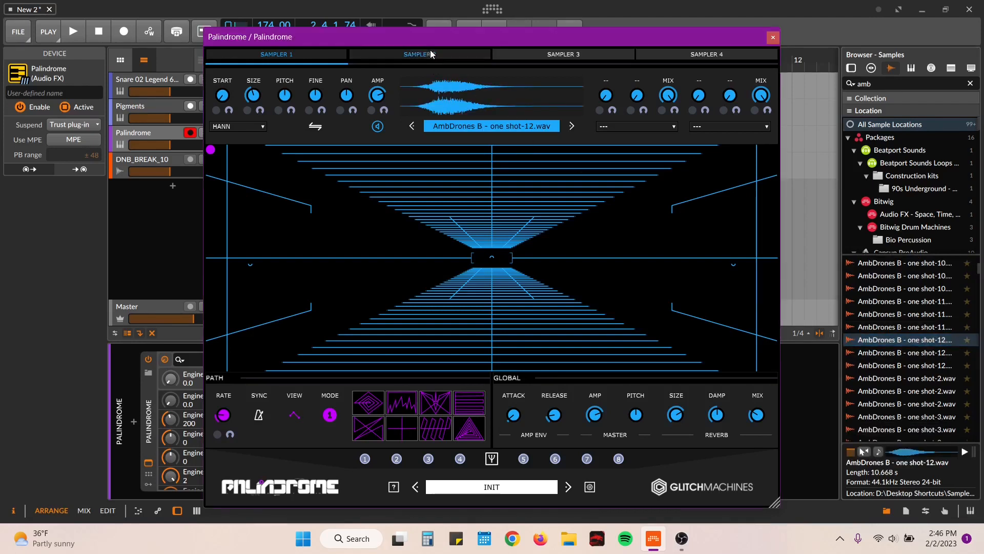
drag(932, 379, 481, 86)
click(557, 55)
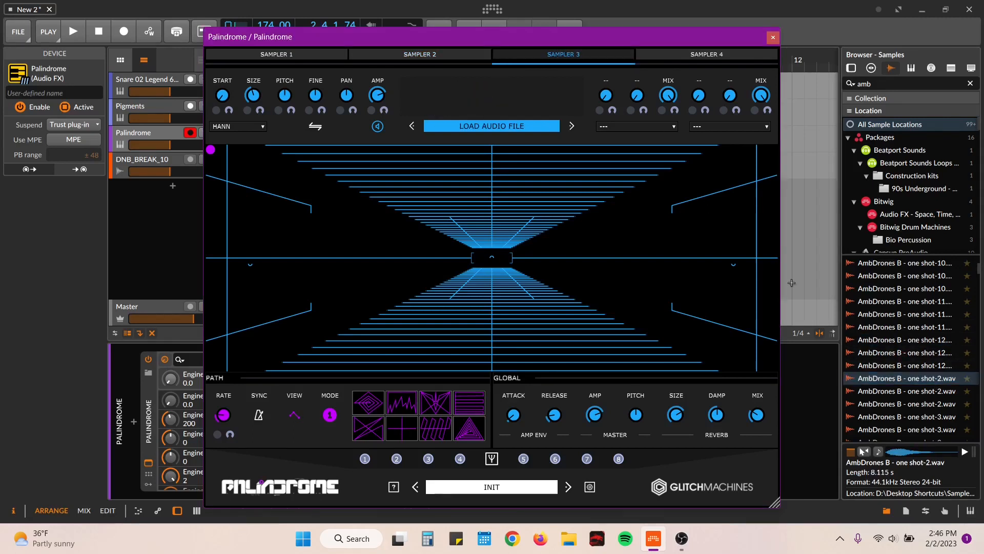
drag(918, 416, 515, 100)
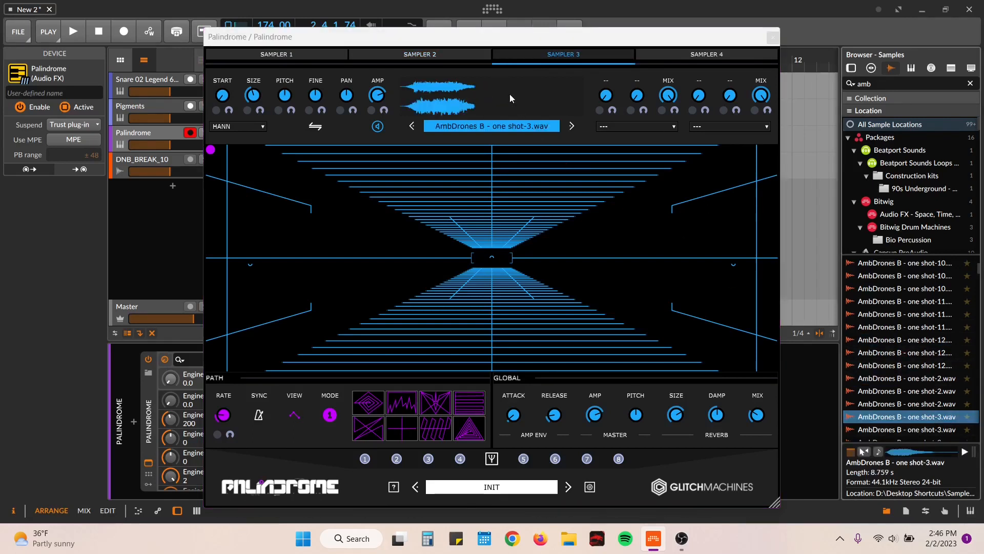
click(679, 55)
scroll(941, 382, down, 4)
drag(941, 383, 515, 88)
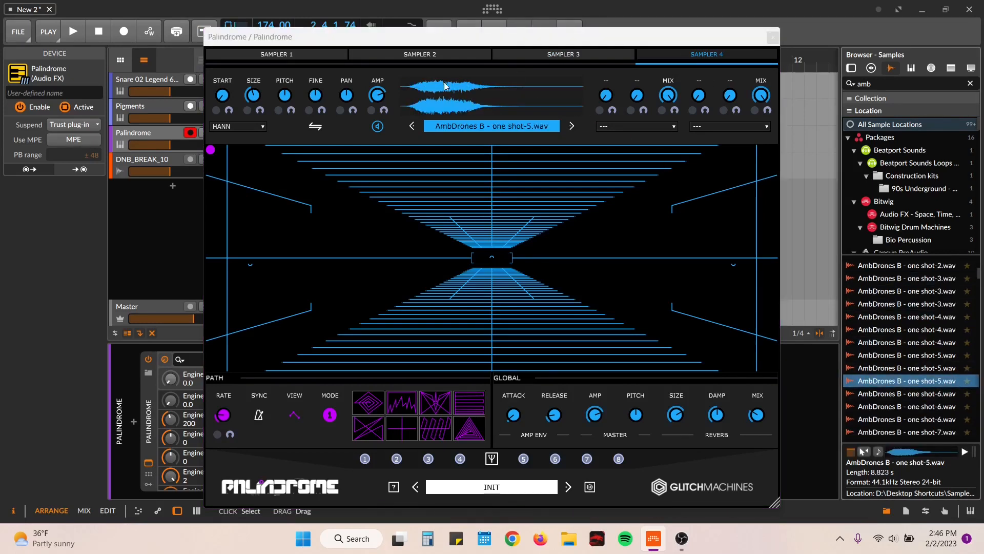
Step: Move the path point across Palindrome's field to blend between the four samplers
click(417, 94)
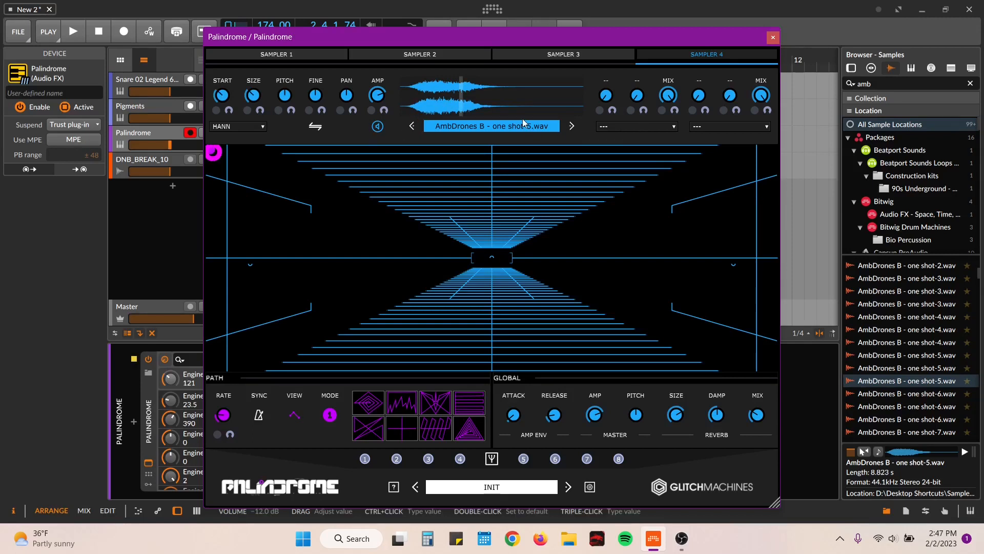
mouse_move(223, 149)
mouse_down()
mouse_move(240, 176)
mouse_move(388, 203)
mouse_move(548, 210)
mouse_move(717, 272)
mouse_up()
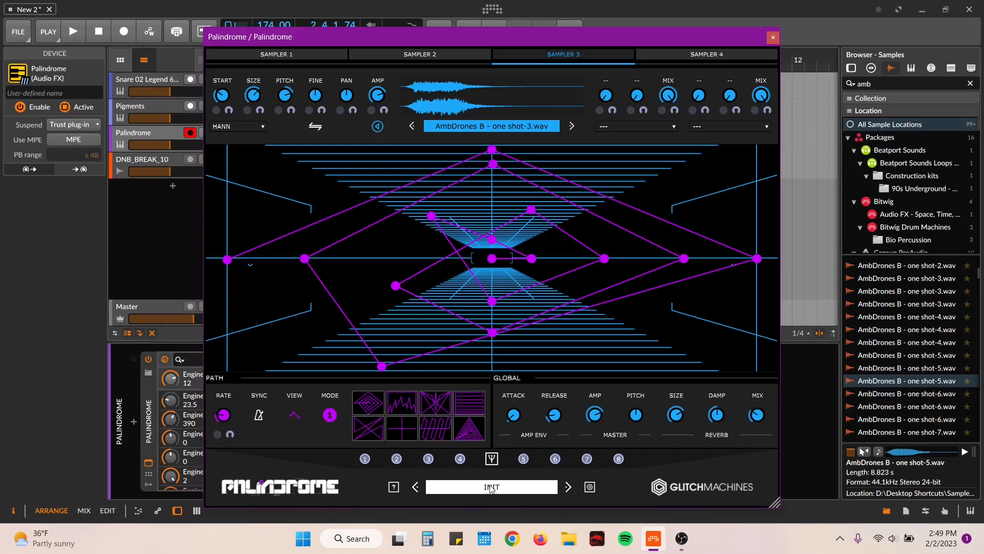
Step: Show the Envelope 1 editor and return to the path view
click(493, 458)
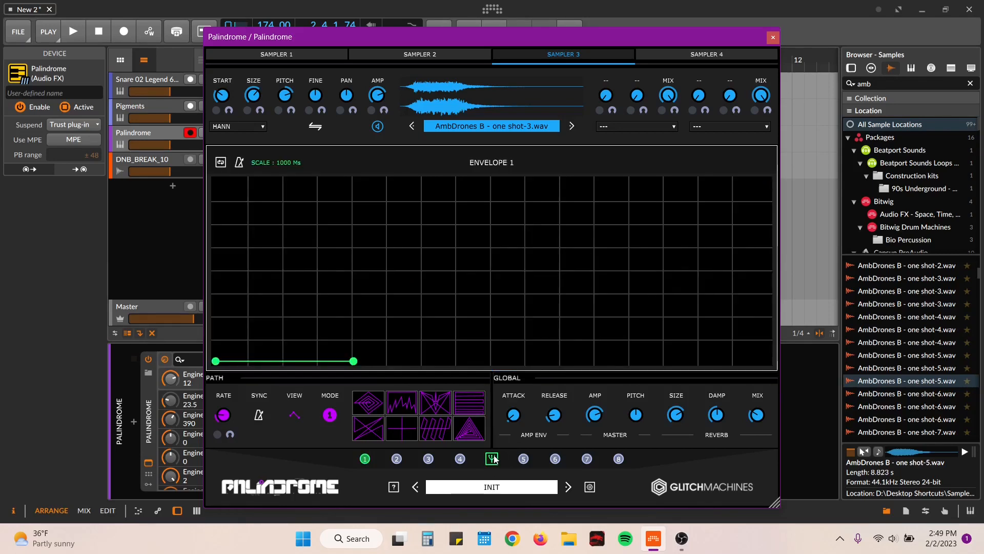
click(493, 459)
click(493, 459)
click(492, 459)
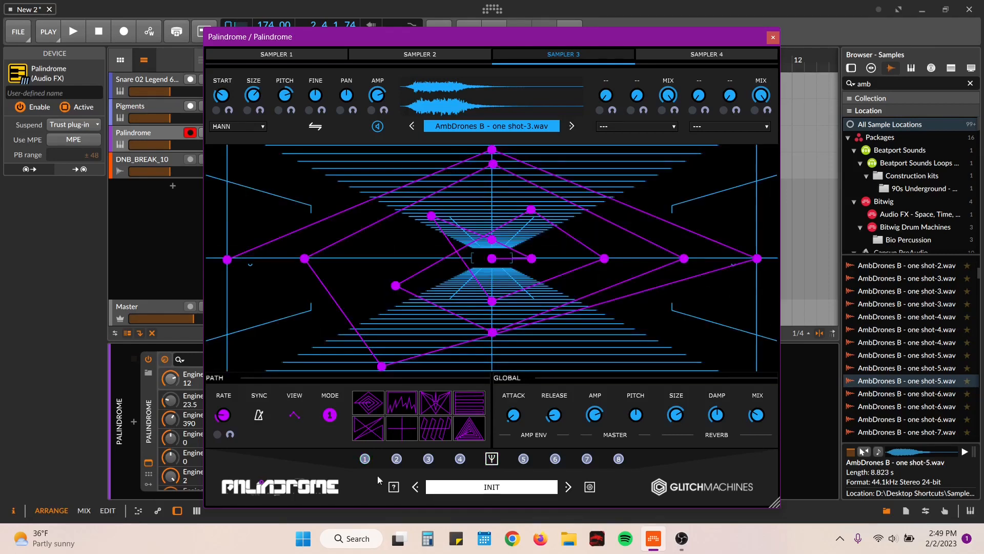
Step: Open Palindrome's Random page and randomize the FX types of all samplers and the parameters of Sampler 3
click(393, 488)
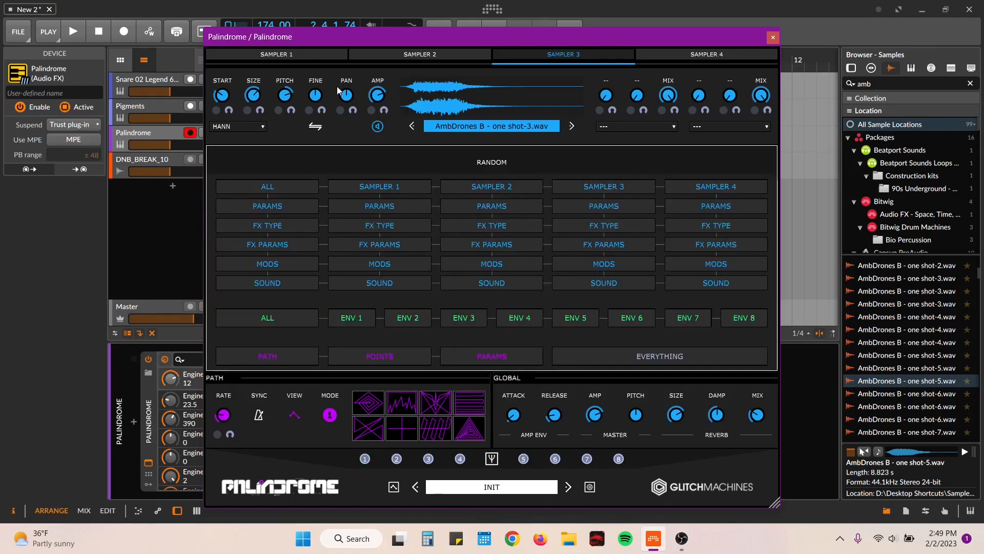
click(288, 229)
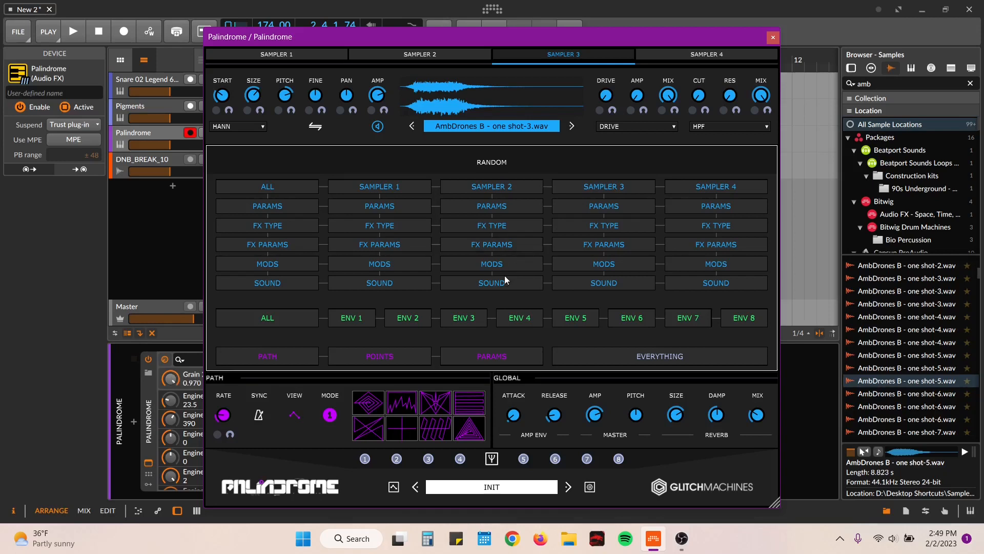
click(574, 206)
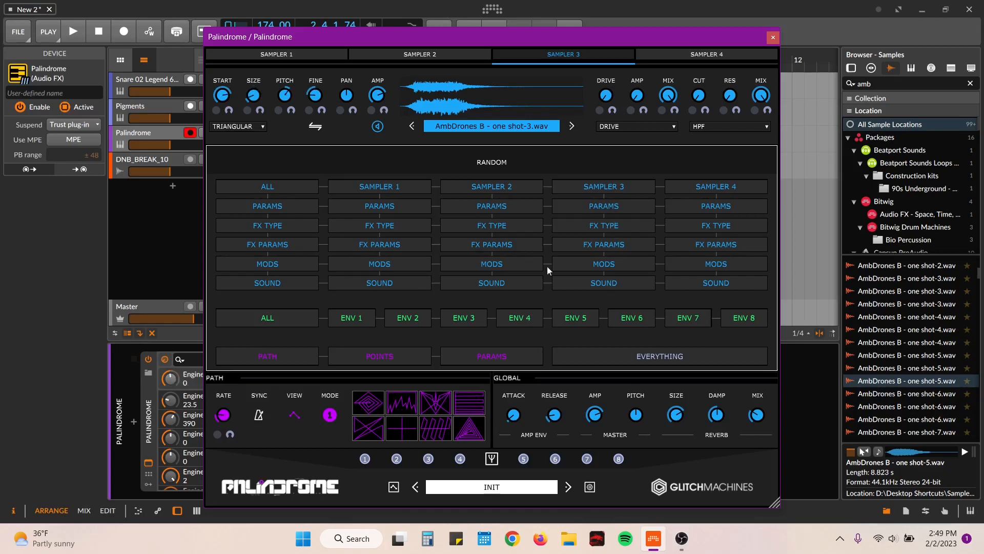
Step: Examine the randomized effects and parameters of Samplers 4, 3, 2 and 1
click(714, 56)
click(585, 56)
click(461, 59)
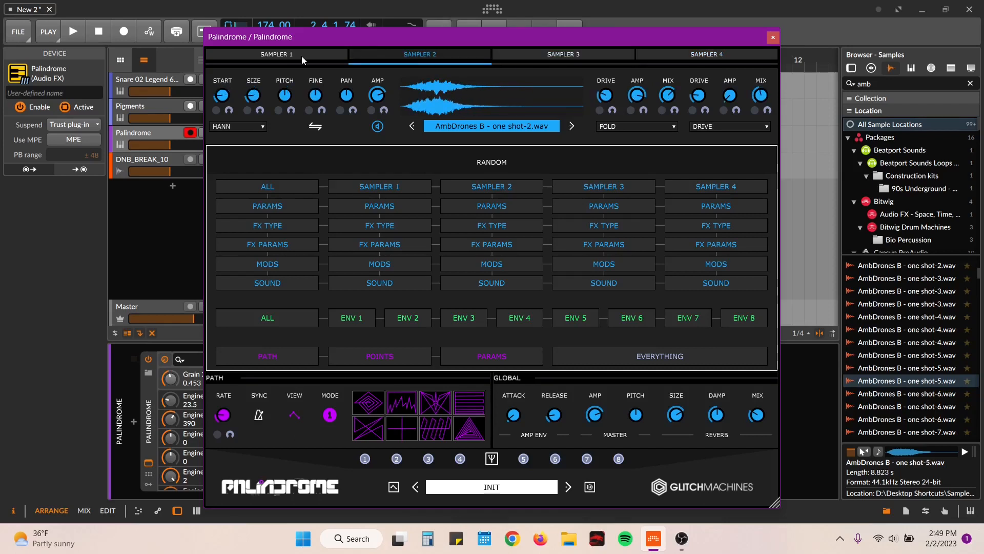
click(305, 55)
Step: Randomize Sampler 4's parameters, the path and the full settings of all samplers
click(718, 205)
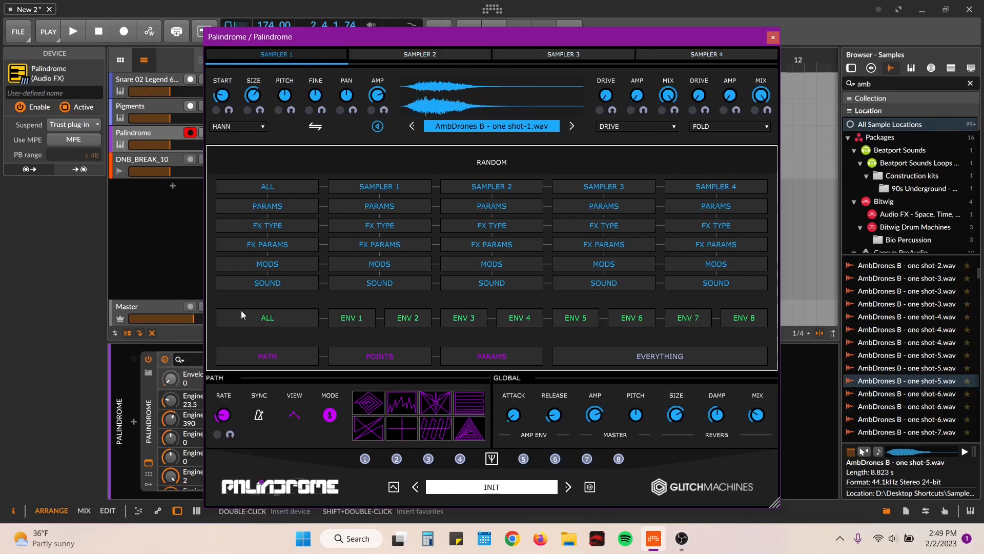
click(275, 354)
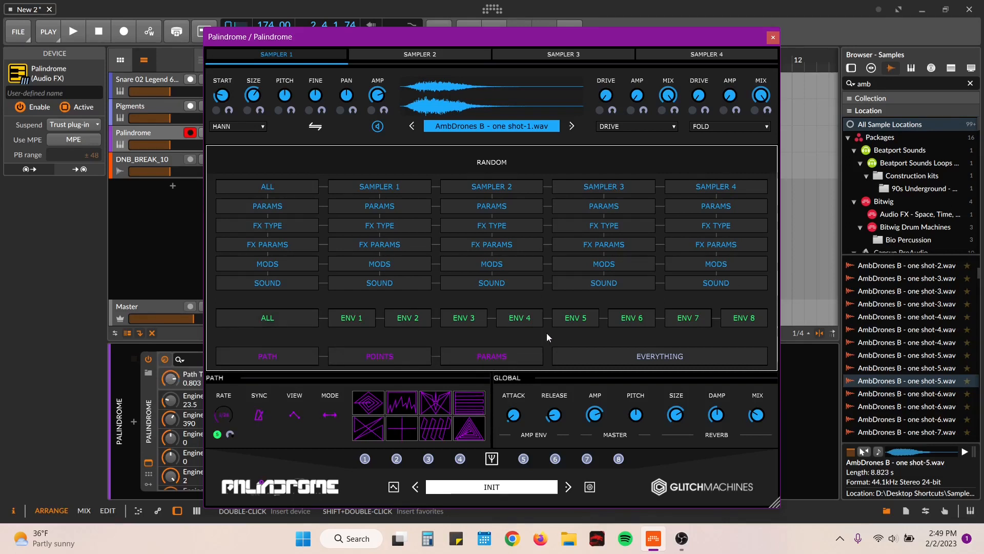
click(283, 189)
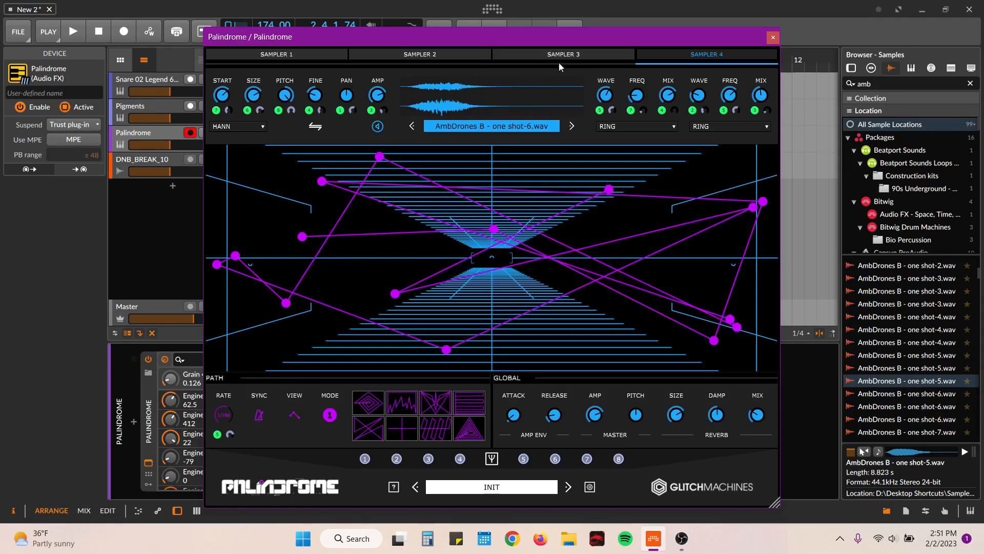
Step: Close the Palindrome window and play the arrangement
click(773, 36)
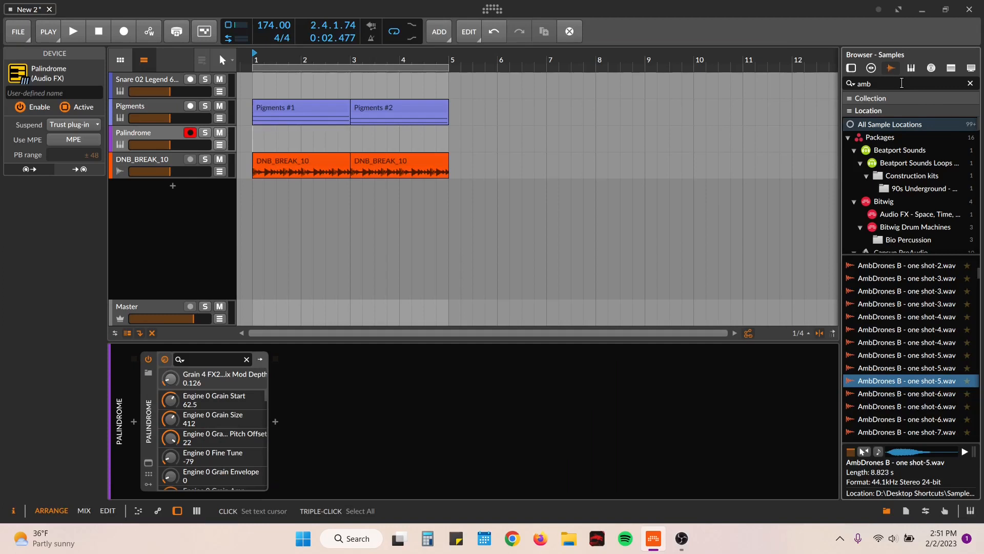
key(space)
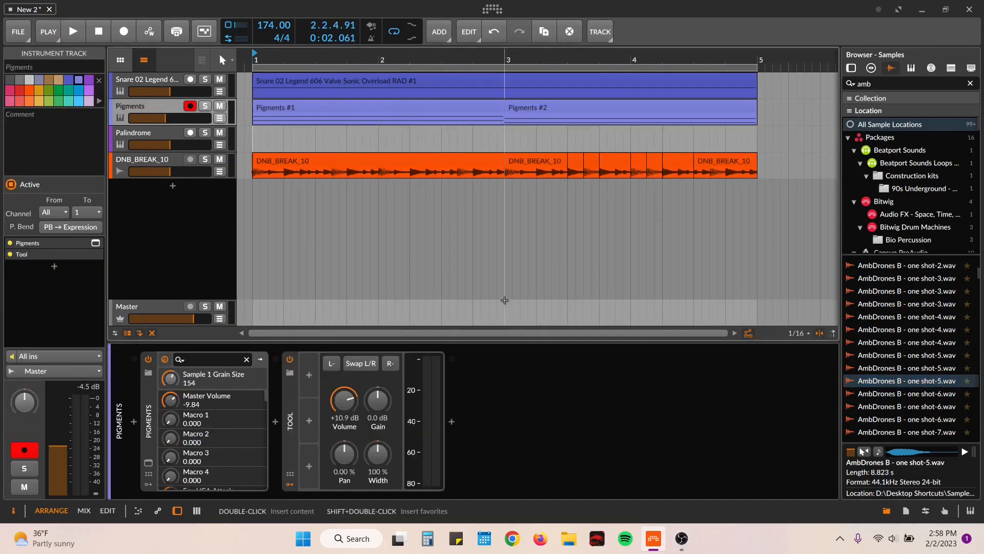
Step: Browse the "amb" samples, audition AmbDrones d# - one shot-2.wav and pick AmbDrones d# - one shot-5.wav
scroll(898, 330, down, 5)
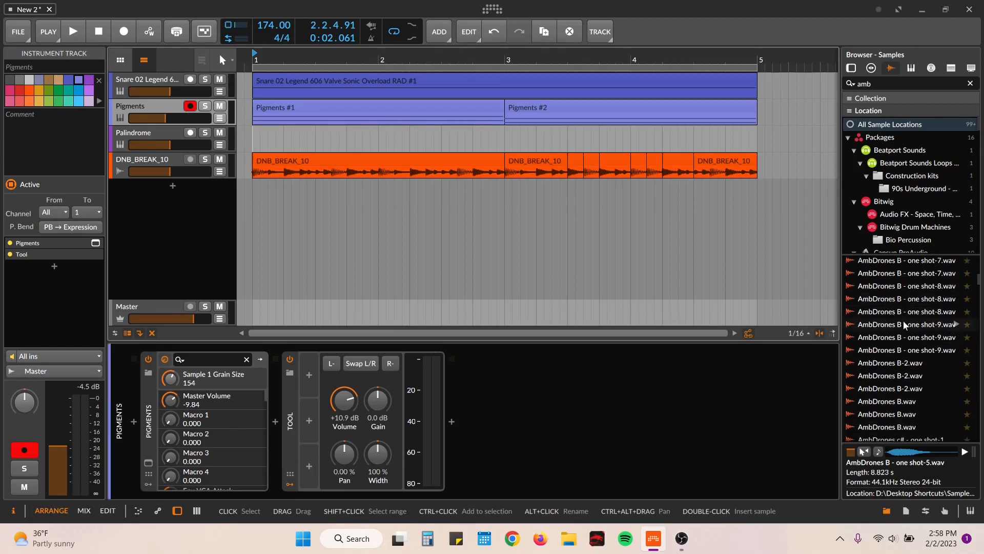
scroll(907, 343, down, 12)
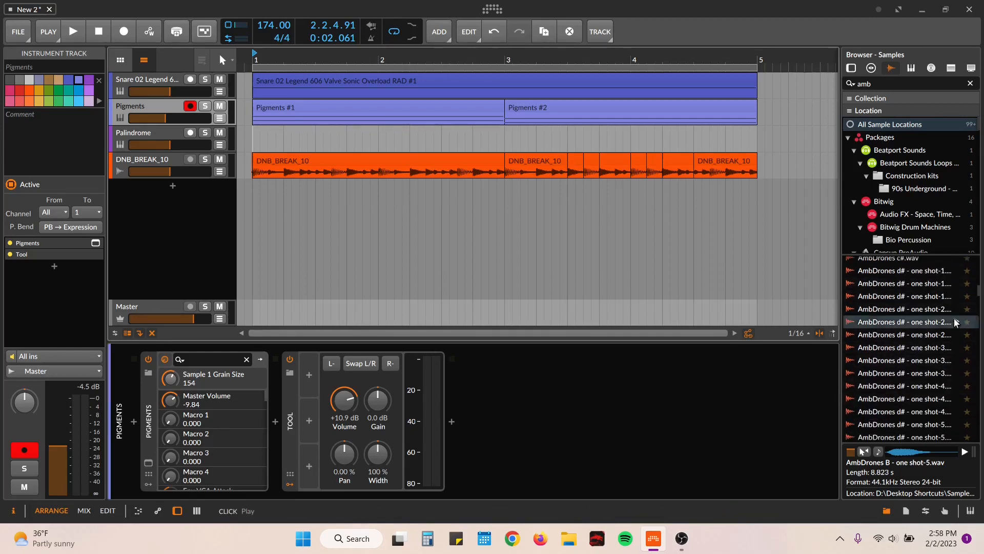
click(956, 321)
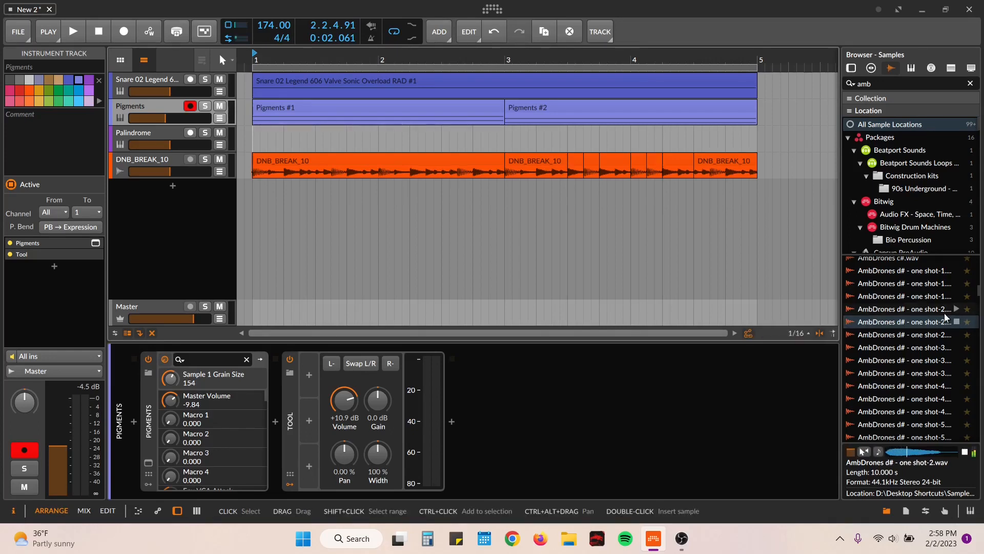
scroll(948, 333, down, 3)
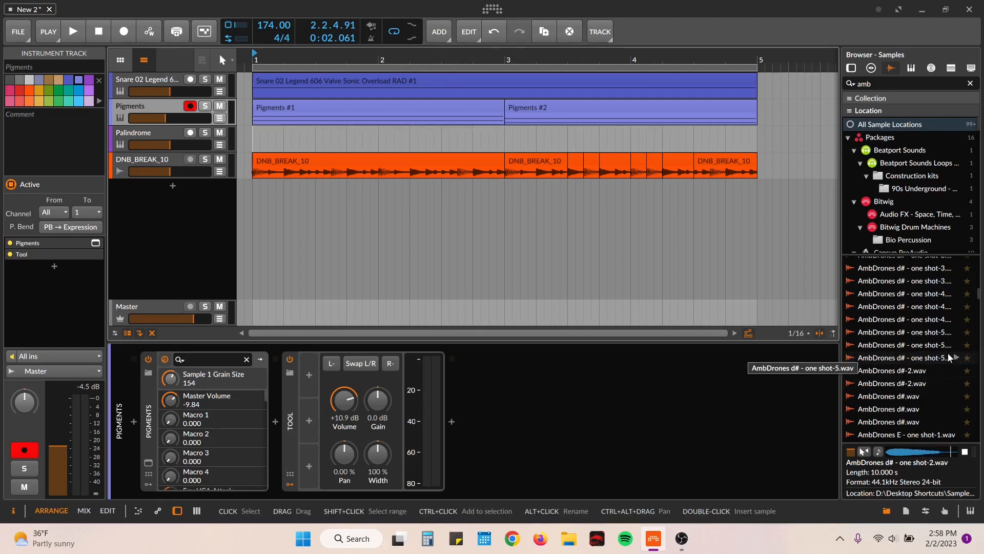
click(945, 332)
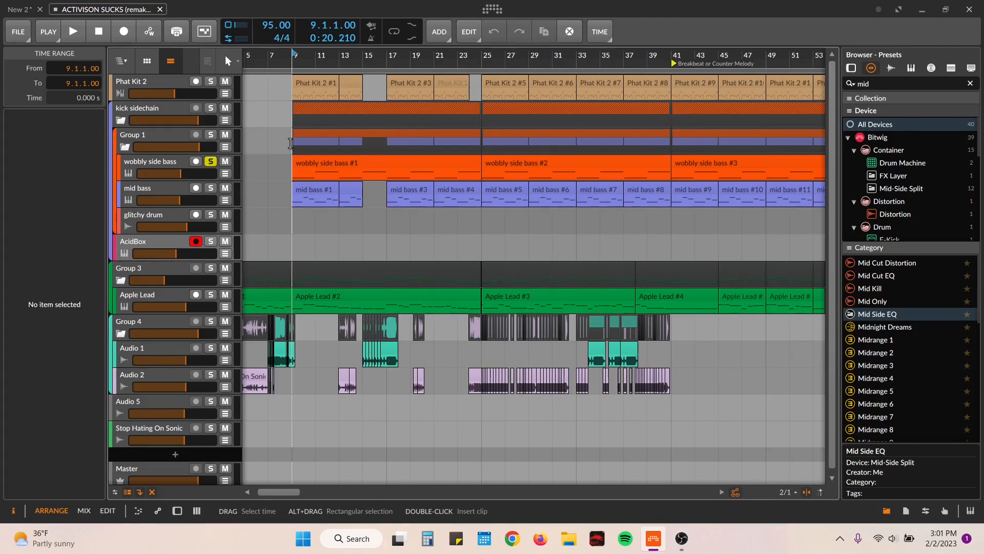
Step: In the ACTIVISON SUCKS project, open Pigments on the wobbly side bass track and move its window clear of the track list
double_click(153, 166)
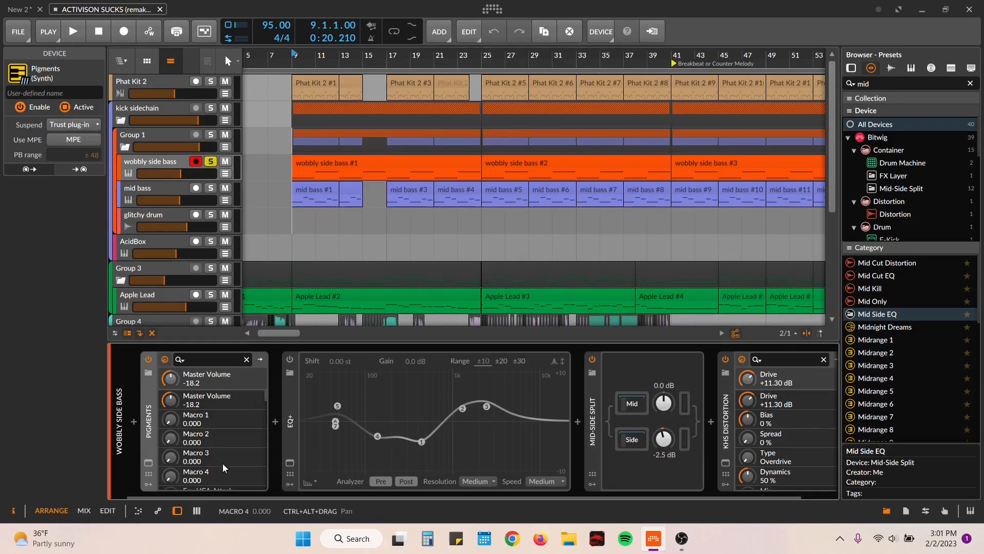
click(149, 462)
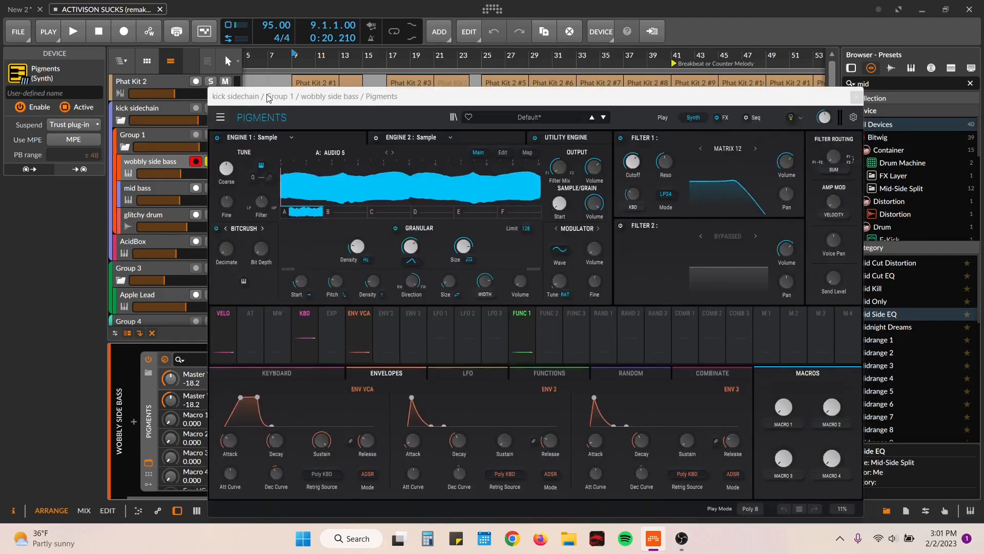
drag(268, 97, 486, 49)
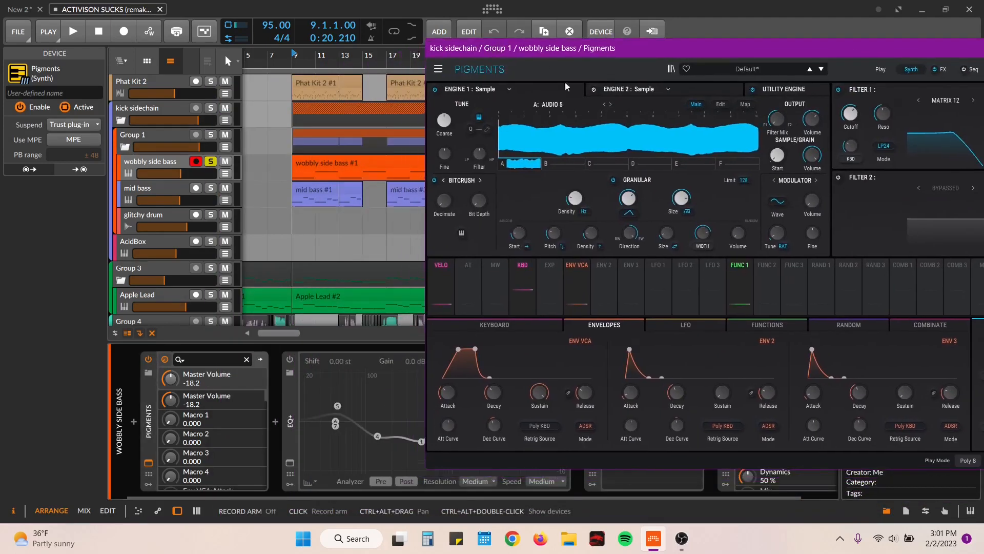
Step: Turn off Granular in Pigments' Engine 1 and play the wobbly side bass without it
click(613, 179)
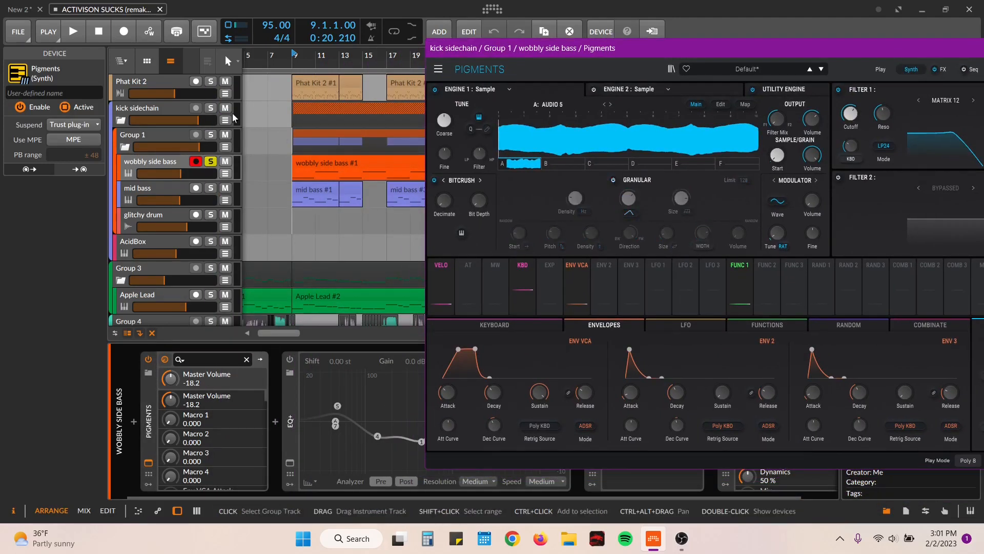
key(space)
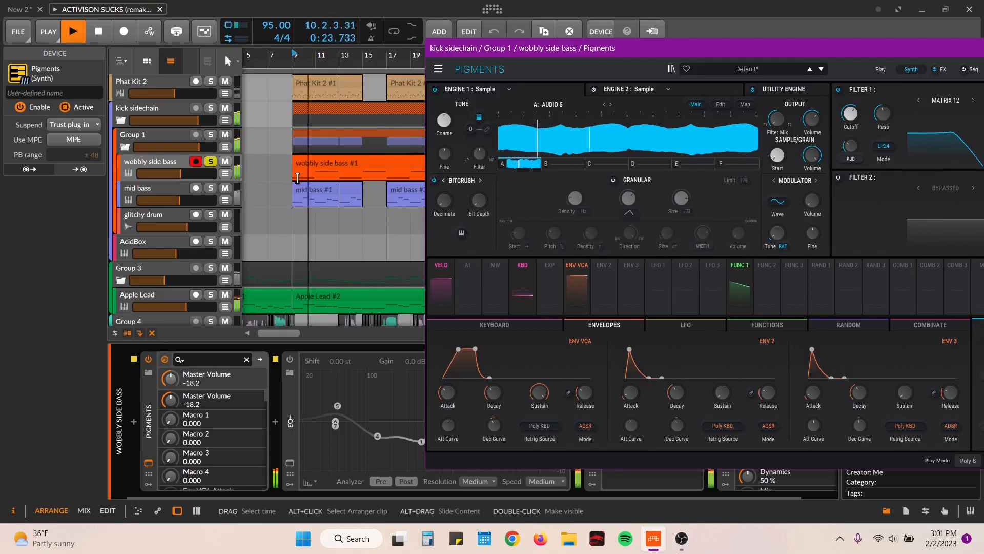
key(space)
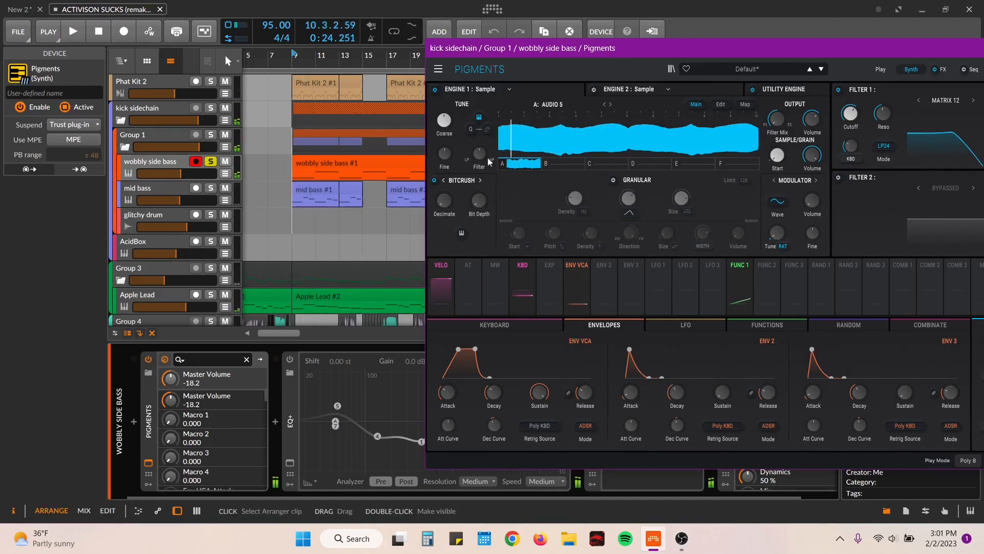
Step: Turn Engine 1's Granular back on, play from bar 9 and unsolo the mid bass track during playback
click(613, 180)
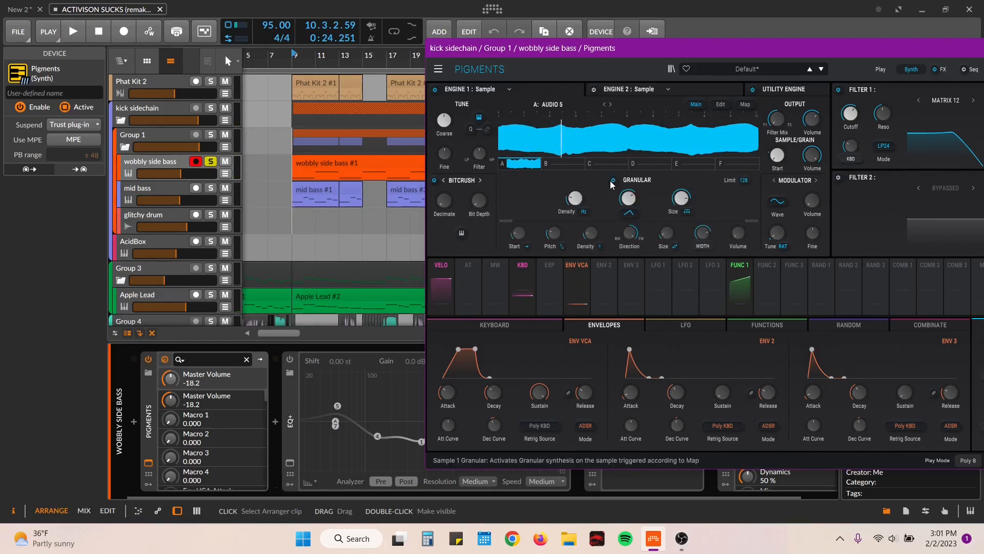
click(287, 198)
key(space)
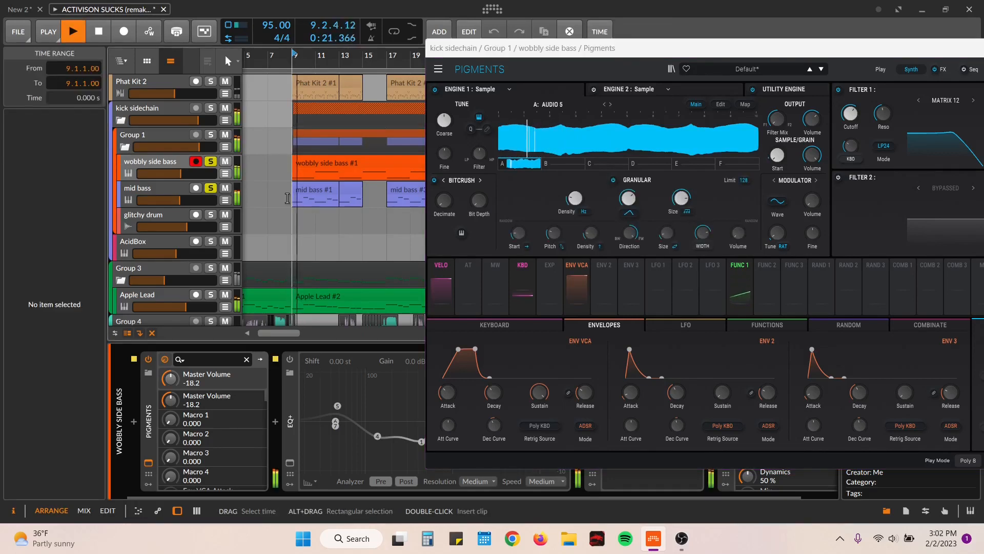
click(210, 189)
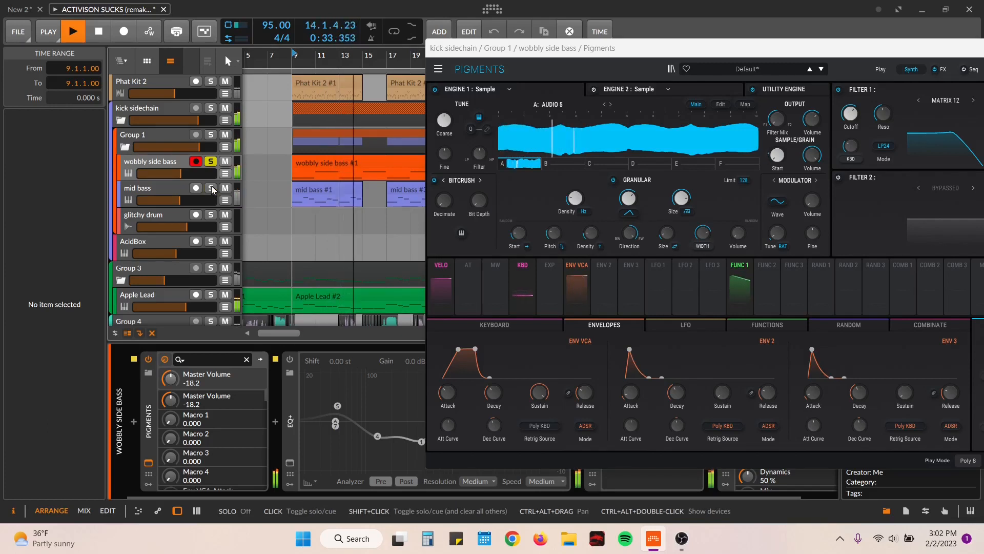
key(space)
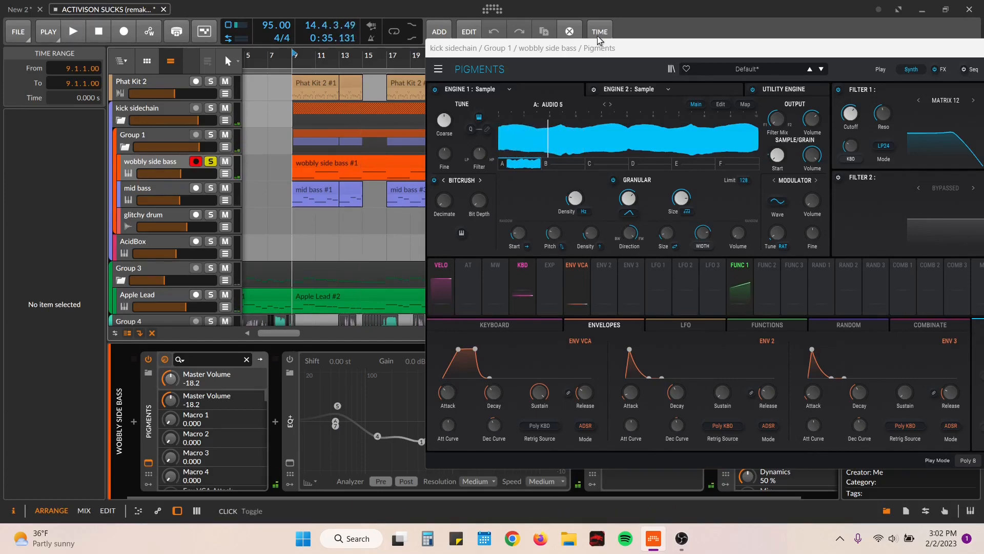
Step: Move the Pigments window fully into view and show Function 1's curve and modulation routing
drag(591, 45, 415, 41)
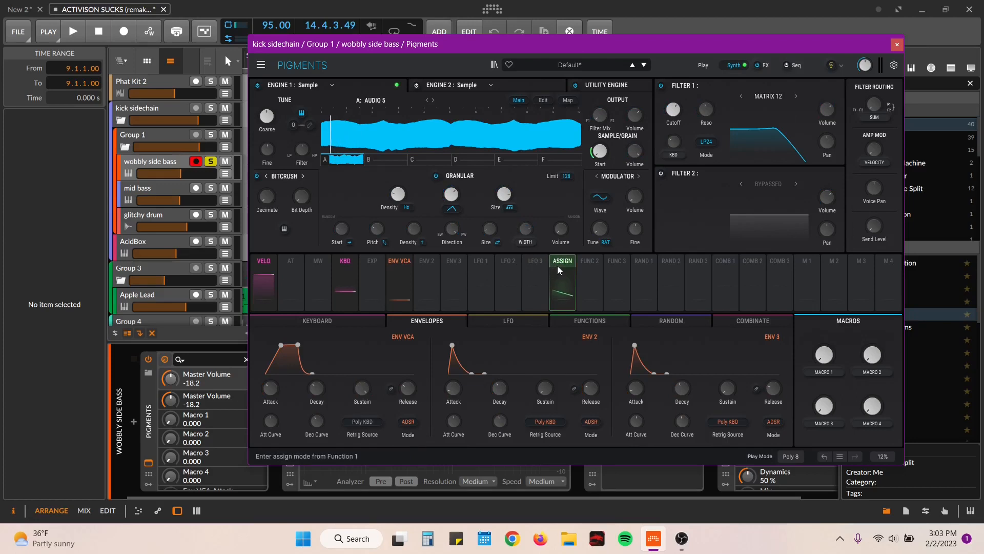
click(569, 306)
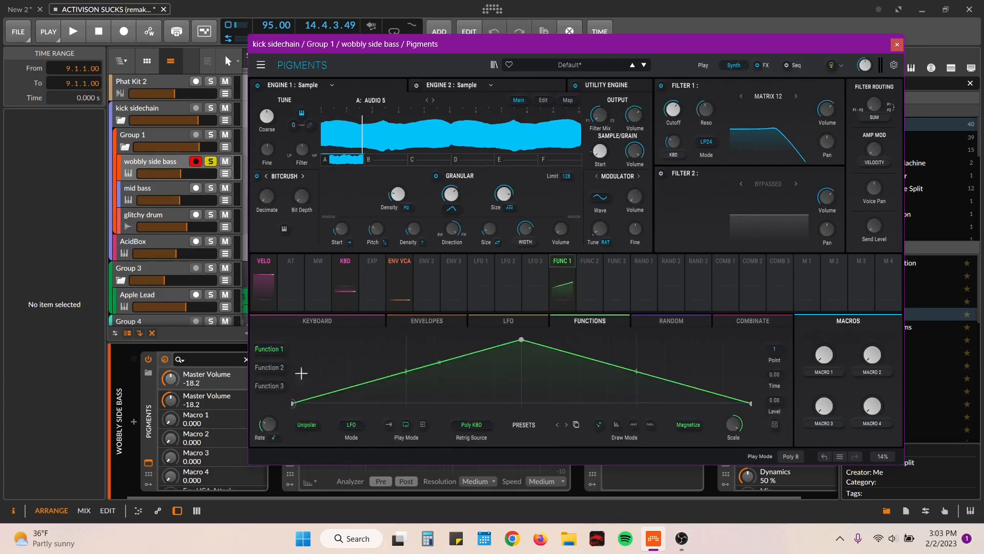
click(561, 261)
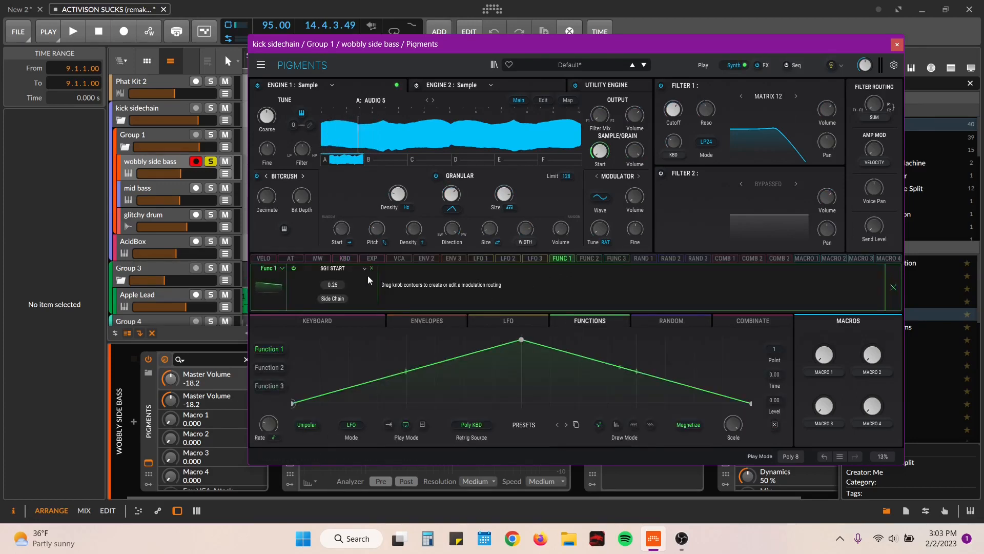